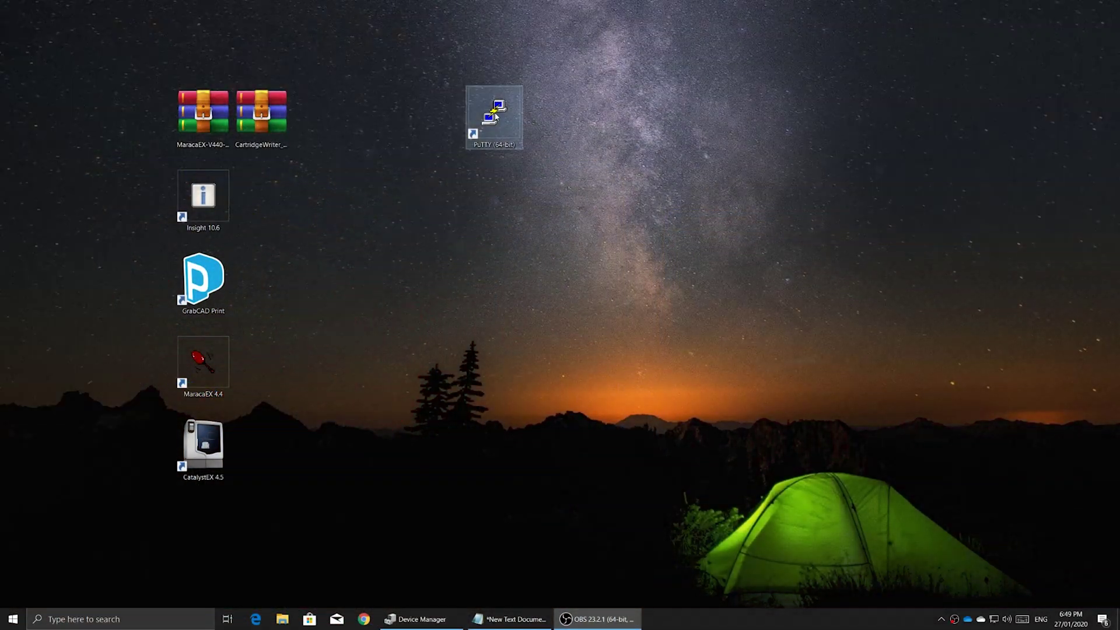
- Launch PuTTY from its desktop shortcut and open a serial connection on COM4
{"action": "left_click_drag", "start_coordinate": [504, 146], "coordinate": [466, 235]}
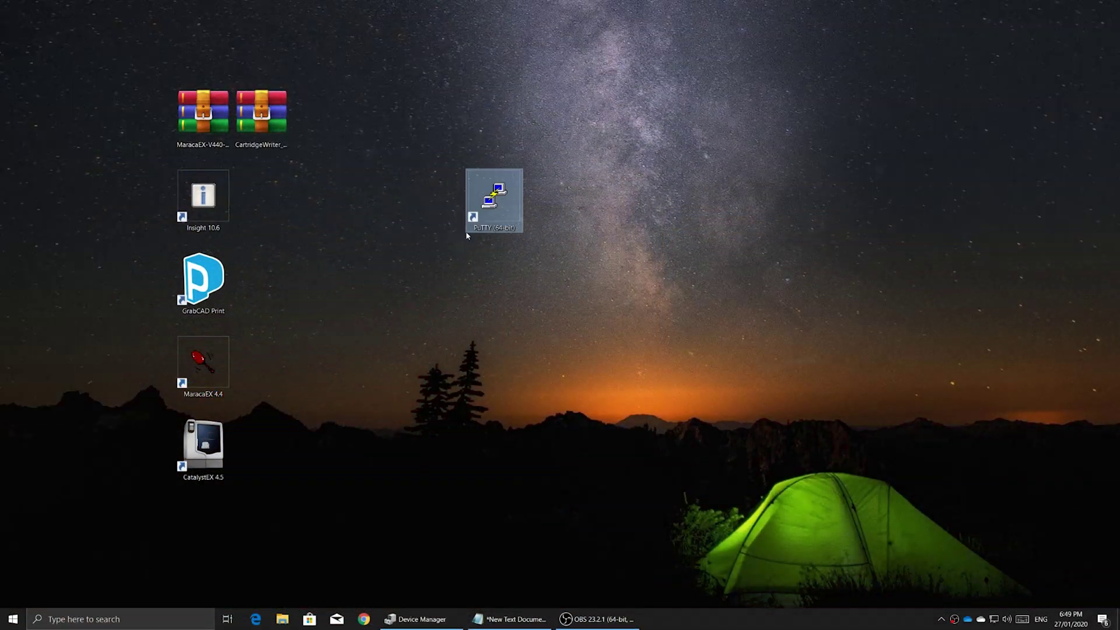
{"action": "left_click", "coordinate": [549, 169]}
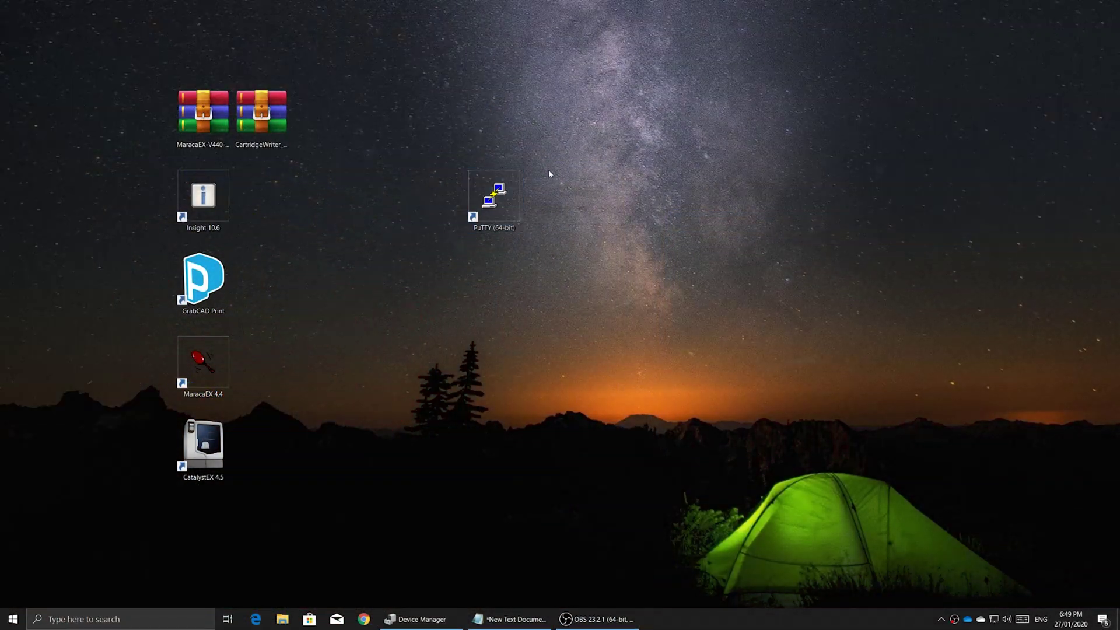
{"action": "double_click", "coordinate": [492, 198]}
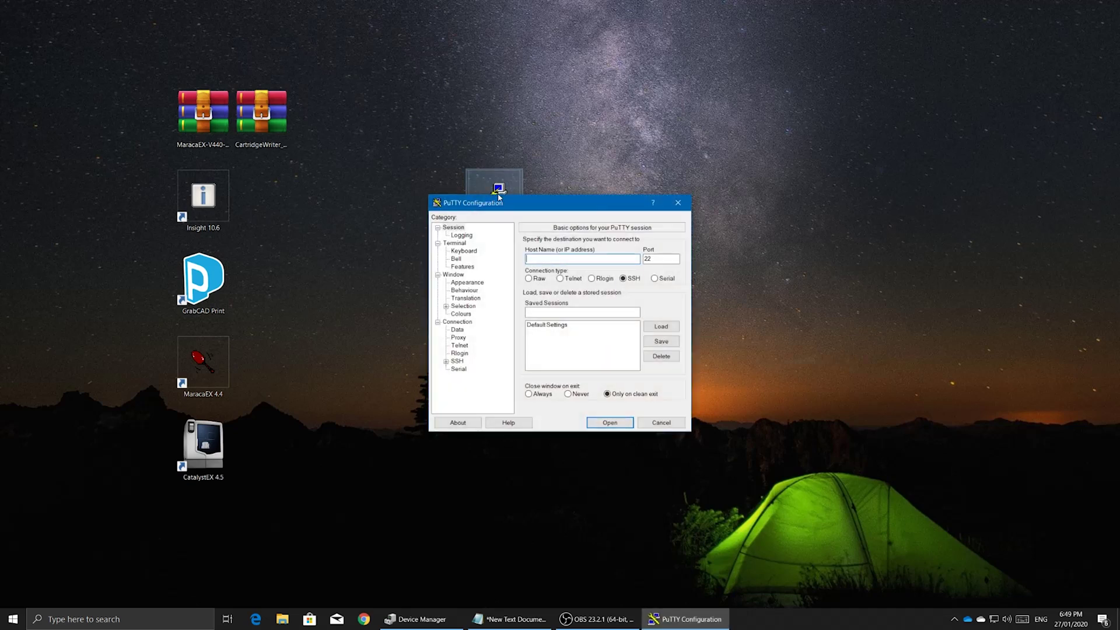
{"action": "left_click", "coordinate": [656, 280]}
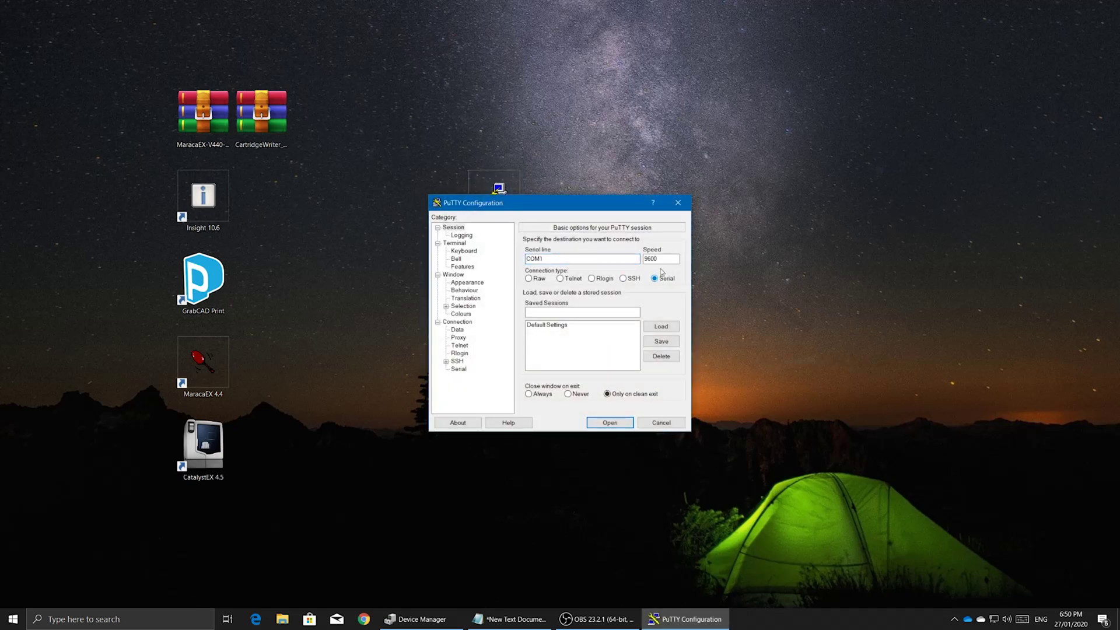
{"action": "left_click", "coordinate": [574, 261]}
{"action": "key", "text": "Tab"}
{"action": "type", "text": "3"}
{"action": "left_click", "coordinate": [609, 426]}
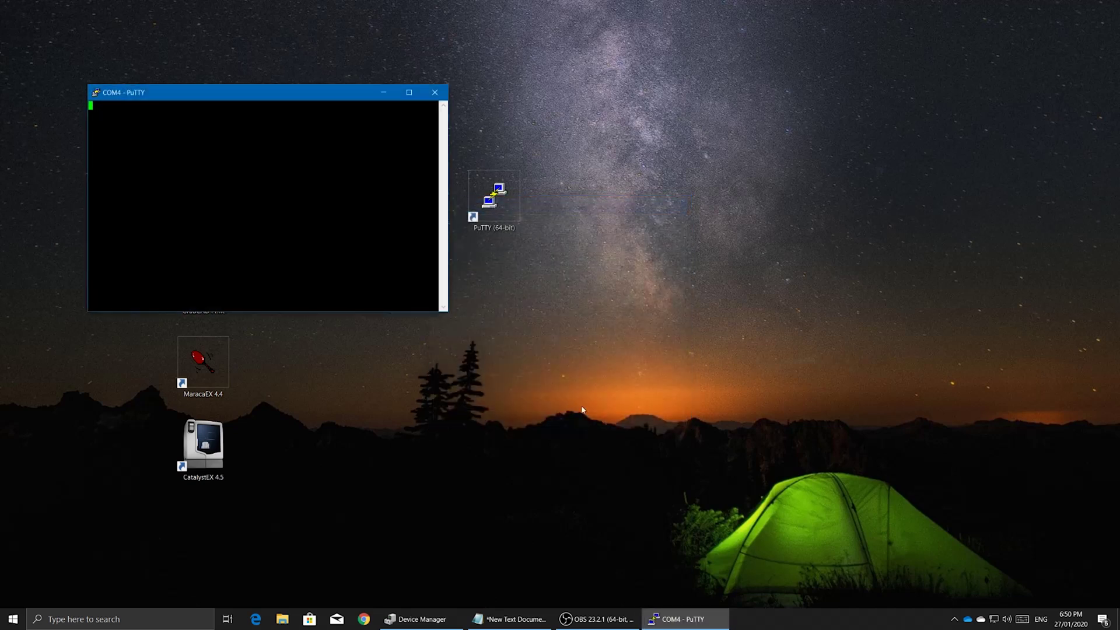
- Read the model carrier's 128 bytes in the serial terminal with the command er 0 0 0 128
{"action": "left_click_drag", "start_coordinate": [271, 95], "coordinate": [580, 220]}
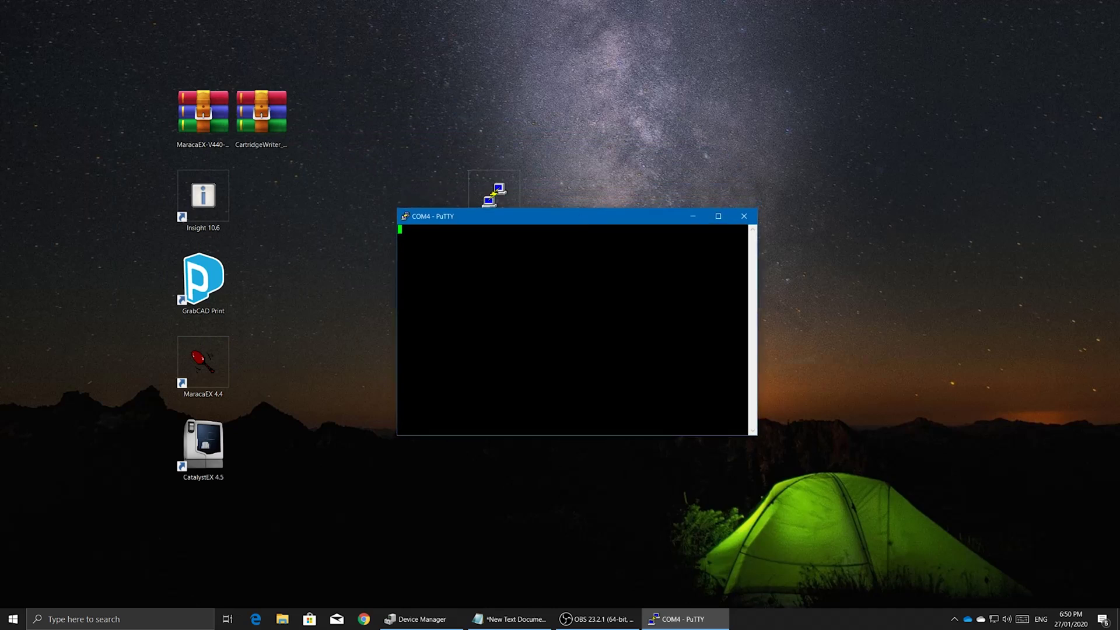
{"action": "type", "text": "er 0 0 0 128"}
{"action": "key", "text": "Return"}
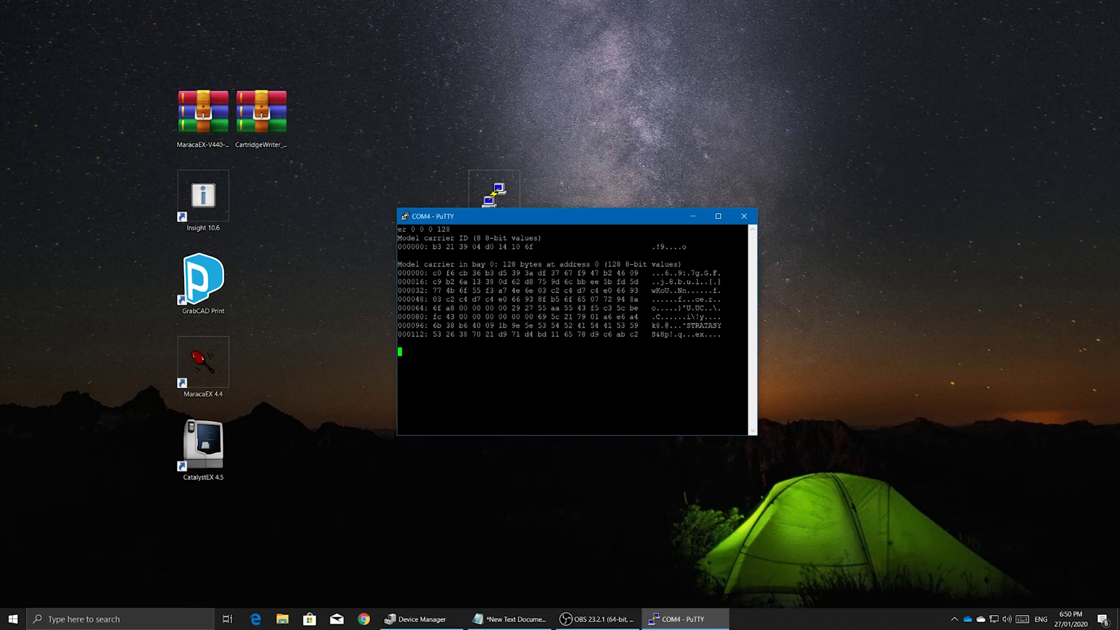
{"action": "double_click", "coordinate": [408, 237]}
{"action": "left_click", "coordinate": [408, 238]}
{"action": "mouse_move", "coordinate": [432, 273]}
{"action": "left_mouse_down"}
{"action": "mouse_move", "coordinate": [729, 291]}
{"action": "mouse_move", "coordinate": [588, 334]}
{"action": "mouse_move", "coordinate": [643, 334]}
{"action": "mouse_move", "coordinate": [408, 291]}
{"action": "mouse_move", "coordinate": [432, 273]}
{"action": "left_mouse_up"}
- Read the support carrier's 128 bytes with the command er 1 0 0 128 and highlight its hex block
{"action": "type", "text": "er 1 0 0 128"}
{"action": "key", "text": "Return"}
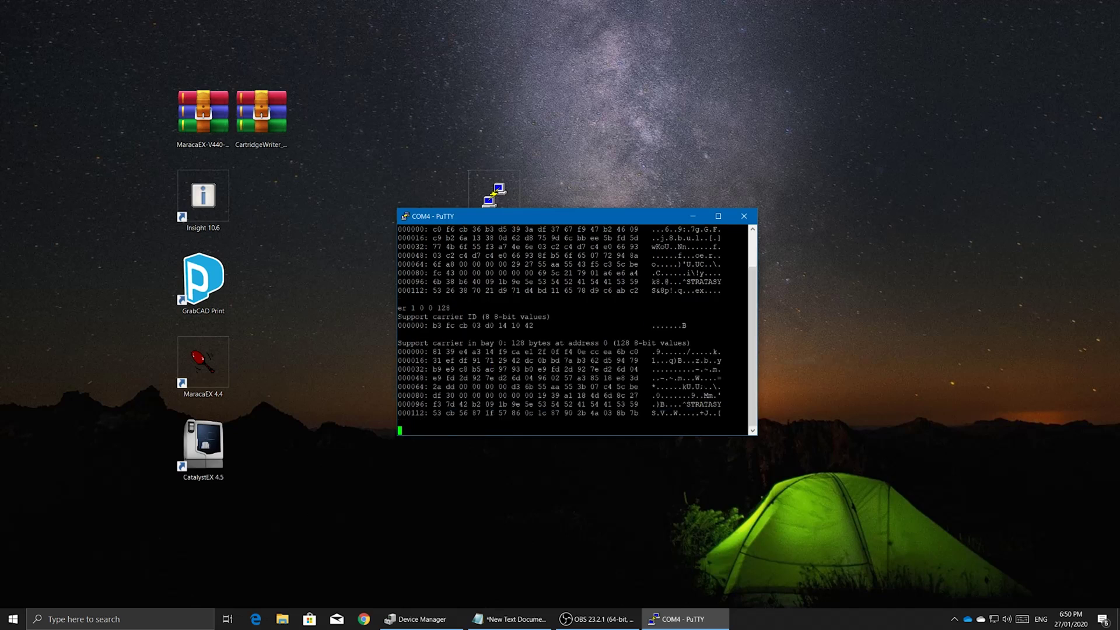
{"action": "left_click_drag", "start_coordinate": [398, 317], "coordinate": [428, 317]}
{"action": "left_click", "coordinate": [407, 317]}
{"action": "left_click_drag", "start_coordinate": [429, 351], "coordinate": [640, 413]}
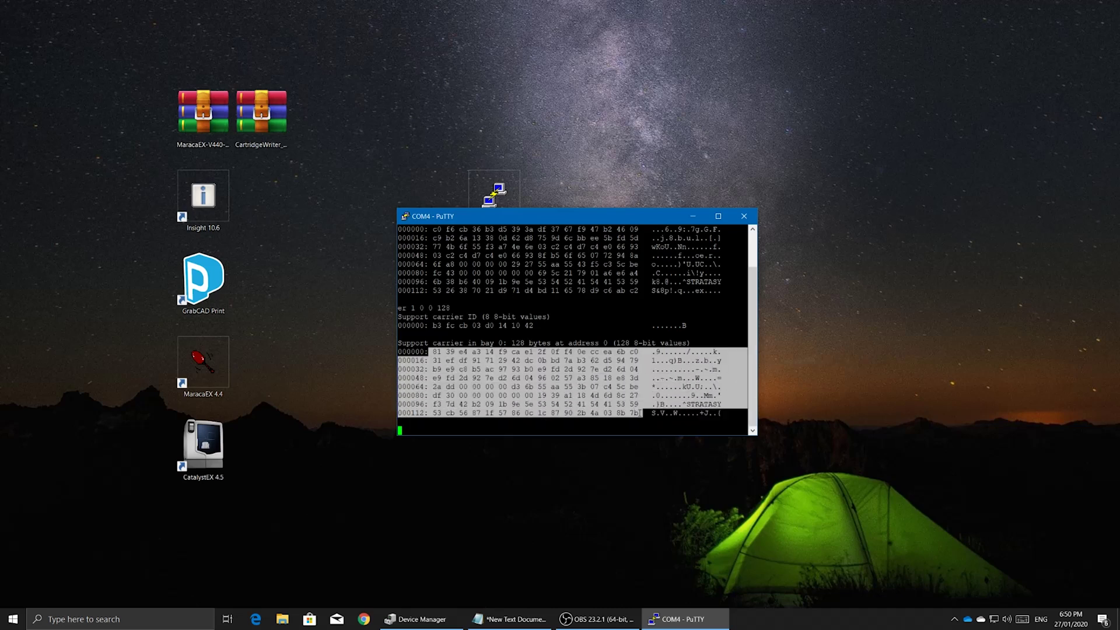
{"action": "left_click", "coordinate": [493, 380]}
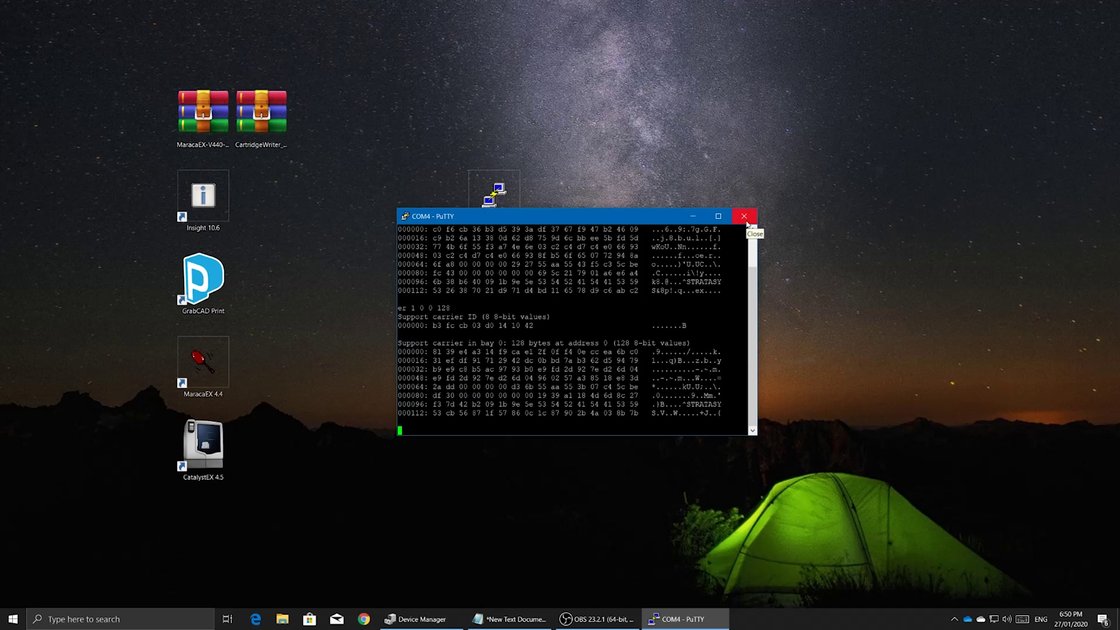
- Create a new text document on the desktop and open it beside the terminal window
{"action": "right_click", "coordinate": [423, 537]}
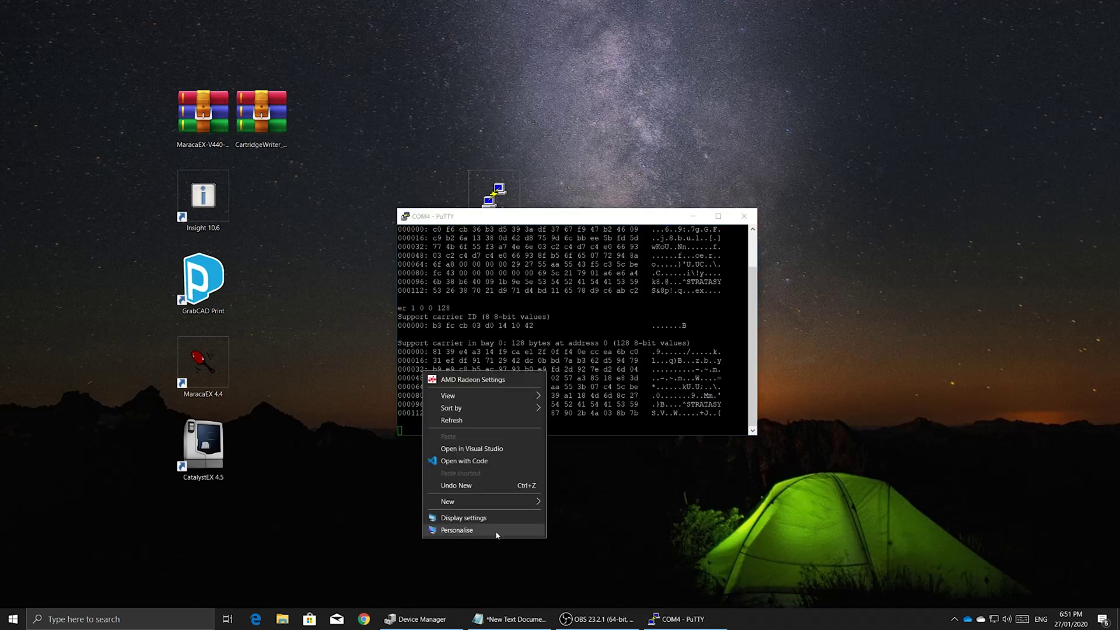
{"action": "mouse_move", "coordinate": [470, 503]}
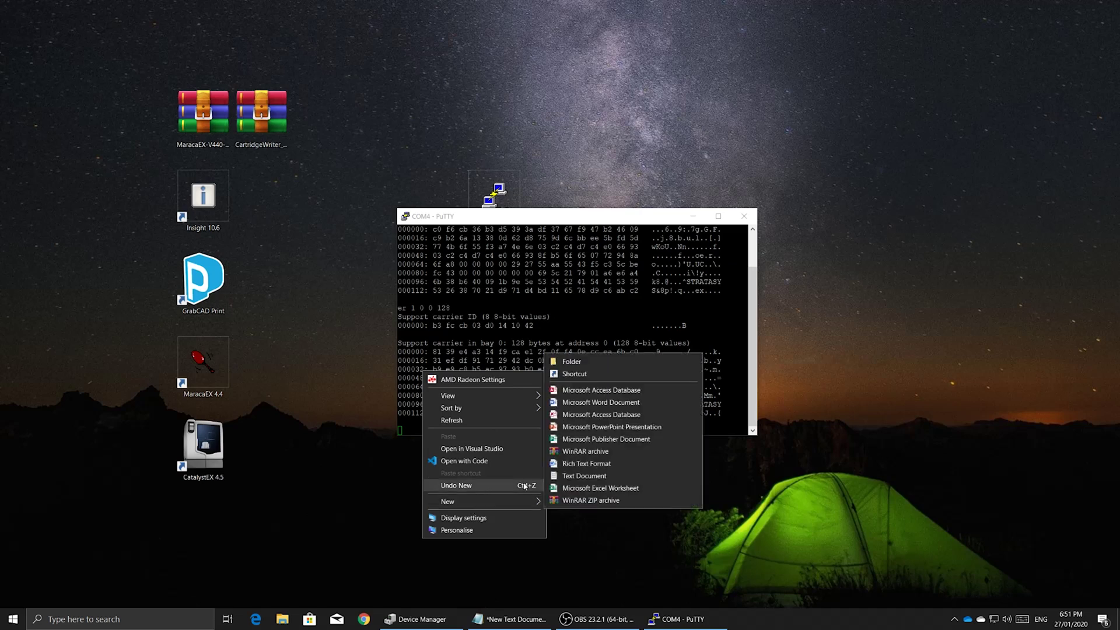
{"action": "left_click", "coordinate": [602, 474]}
{"action": "double_click", "coordinate": [437, 534]}
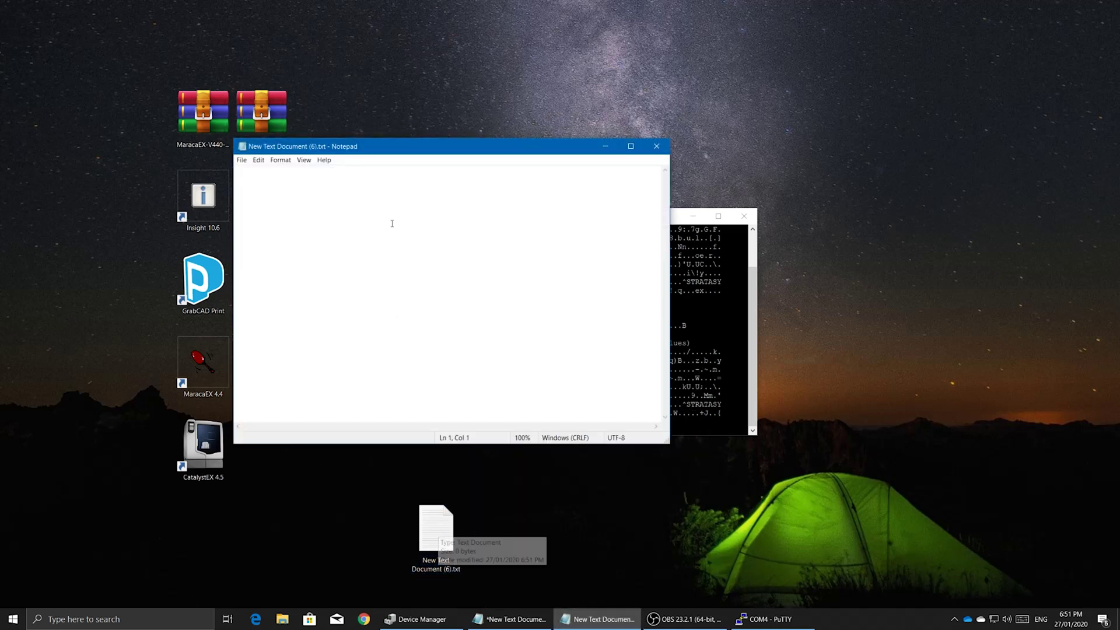
{"action": "left_click_drag", "start_coordinate": [557, 151], "coordinate": [275, 124]}
- Copy the model carrier's heading and hex dump from the terminal into the blank text document
{"action": "left_click_drag", "start_coordinate": [433, 273], "coordinate": [638, 334]}
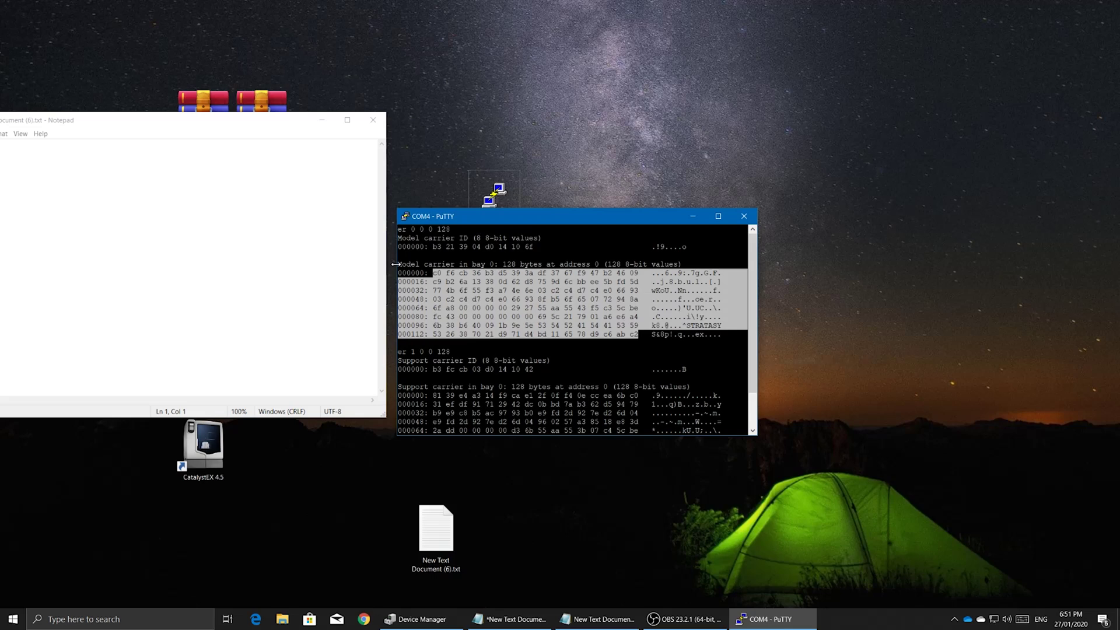
{"action": "left_click_drag", "start_coordinate": [398, 264], "coordinate": [736, 339]}
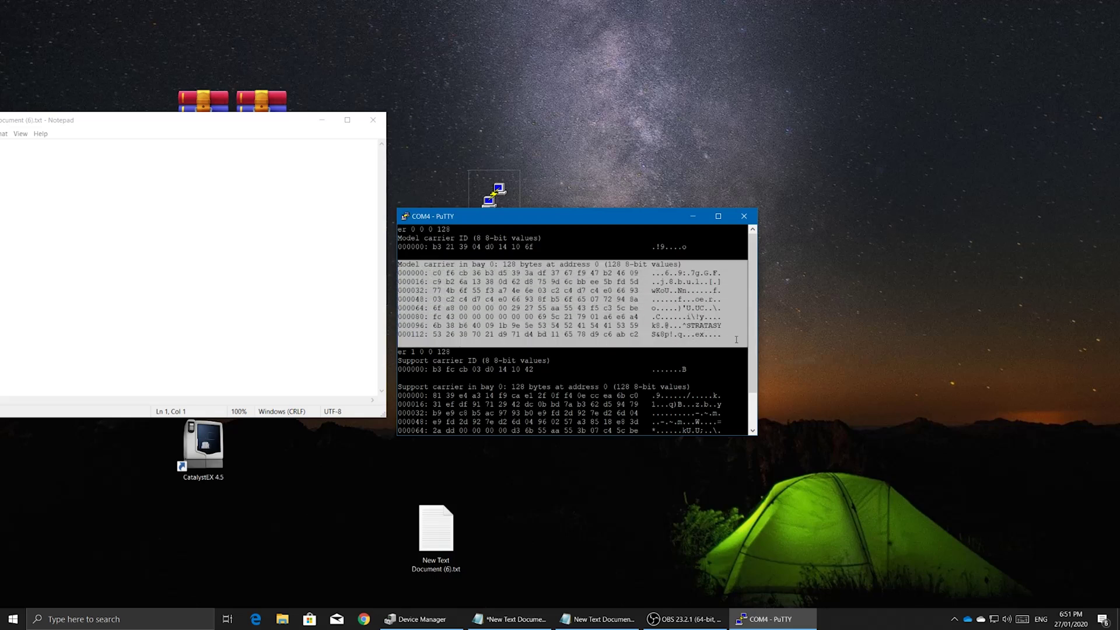
{"action": "scroll", "coordinate": [629, 344], "scroll_direction": "down", "scroll_amount": 2}
{"action": "left_click", "coordinate": [50, 237]}
{"action": "key", "text": "ctrl+v"}
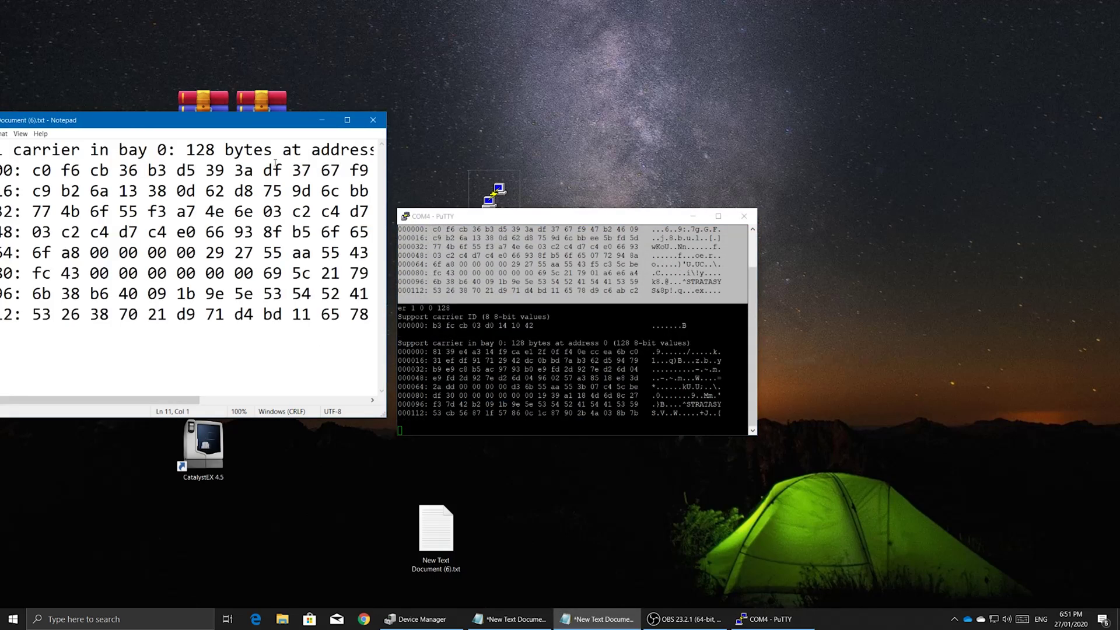
{"action": "left_click_drag", "start_coordinate": [245, 129], "coordinate": [318, 113]}
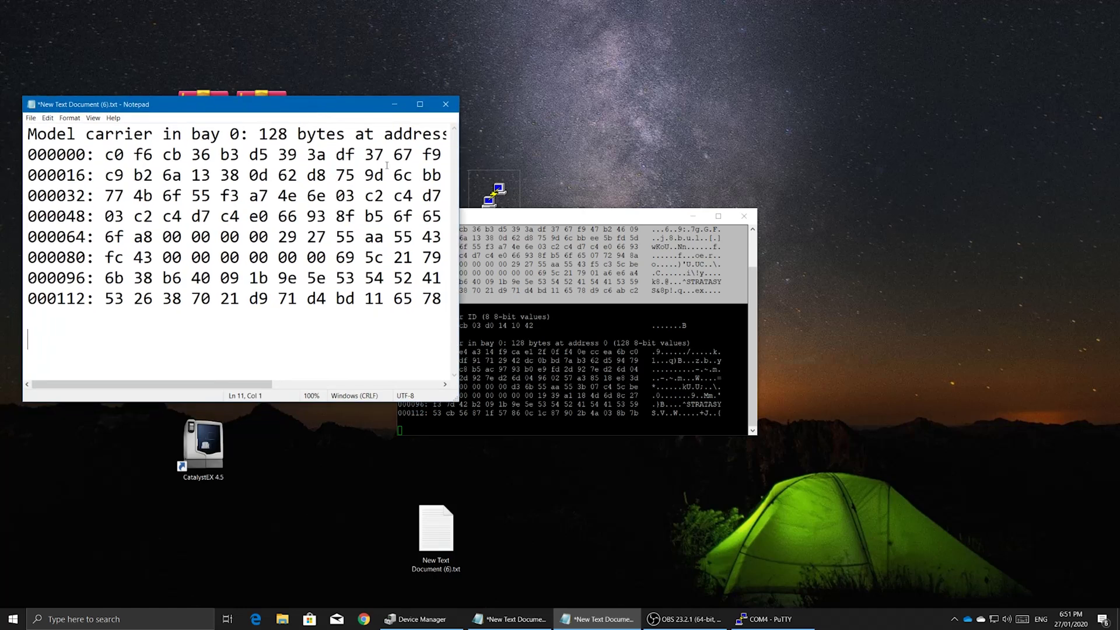
- Add the support carrier's heading and hex dump below the model carrier data and save the text document
{"action": "key", "text": "alt+Tab"}
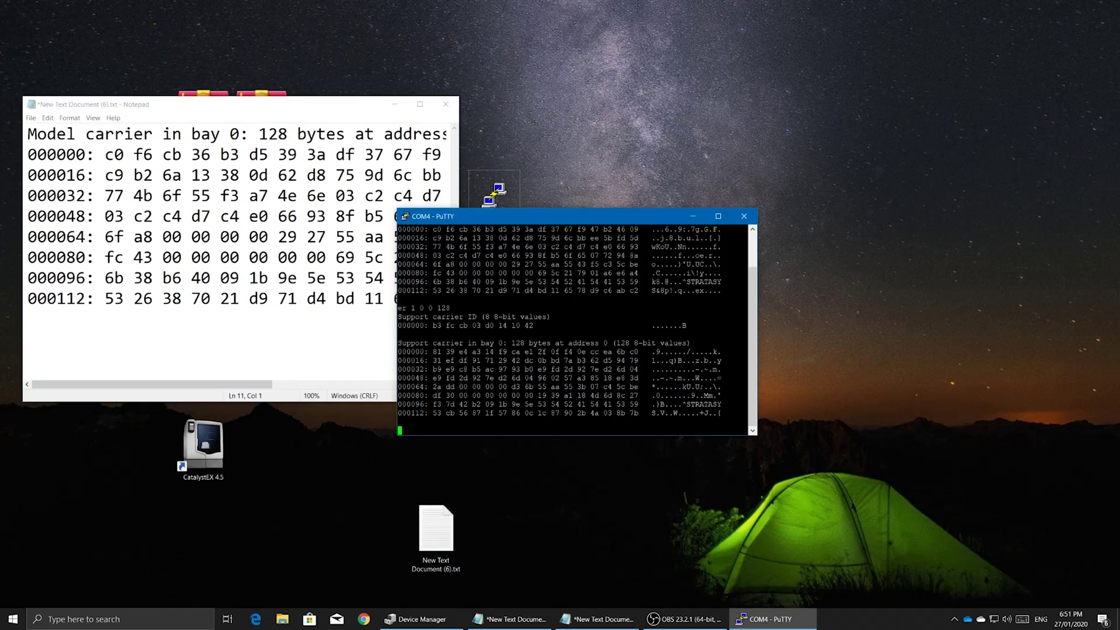
{"action": "left_click_drag", "start_coordinate": [399, 344], "coordinate": [744, 413]}
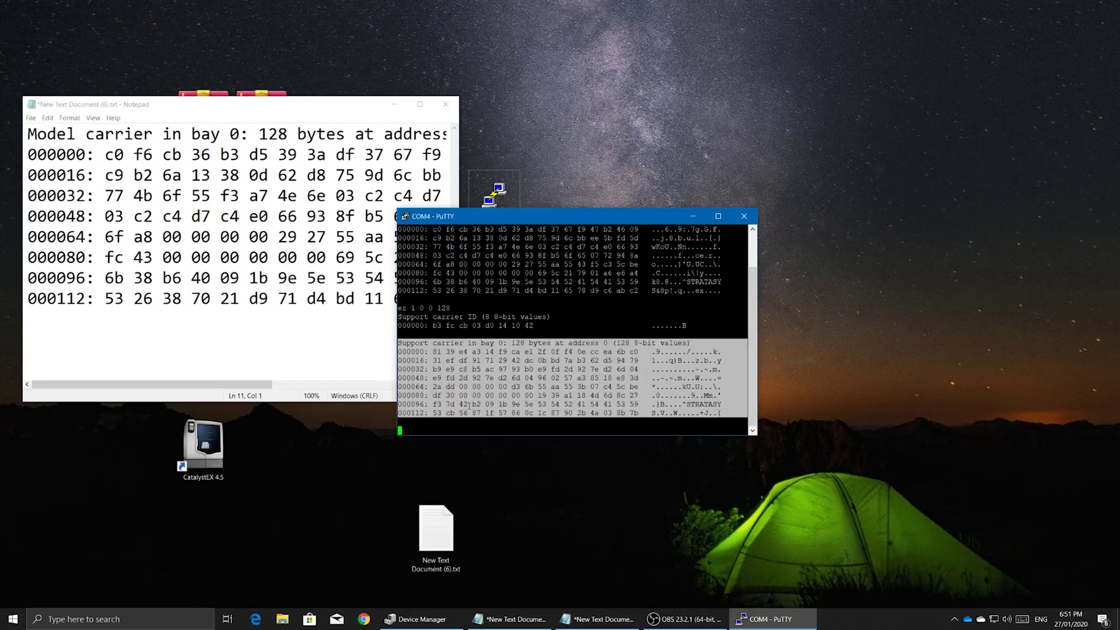
{"action": "key", "text": "alt+Tab"}
{"action": "key", "text": "ctrl+v"}
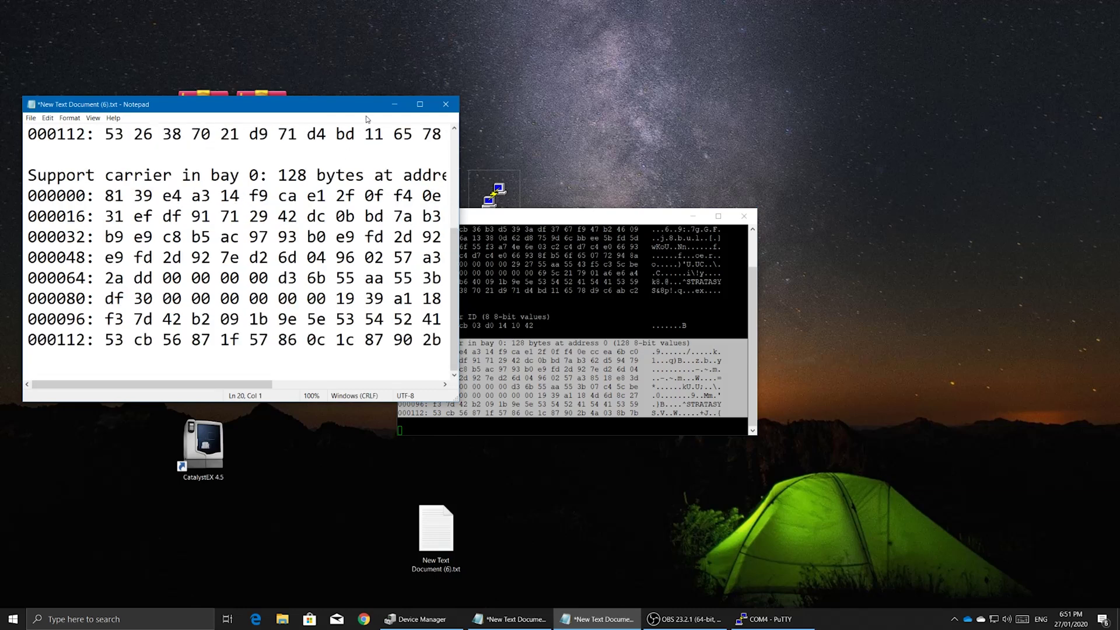
{"action": "key", "text": "ctrl+s"}
- Close the COM4 PuTTY session and confirm the exit
{"action": "left_click", "coordinate": [593, 222]}
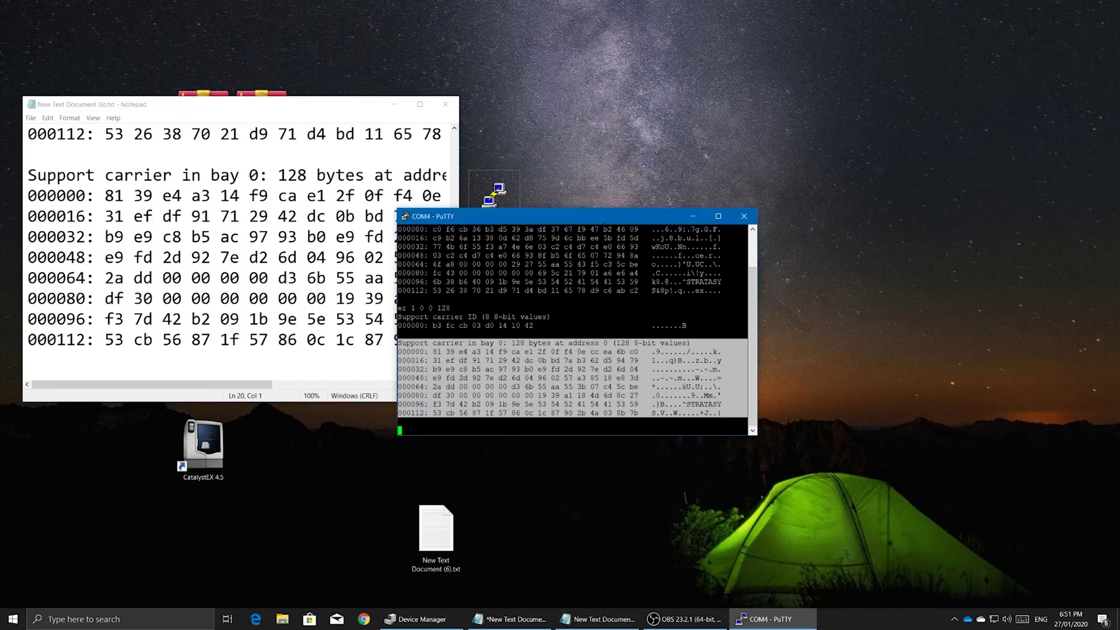
{"action": "left_click", "coordinate": [744, 217]}
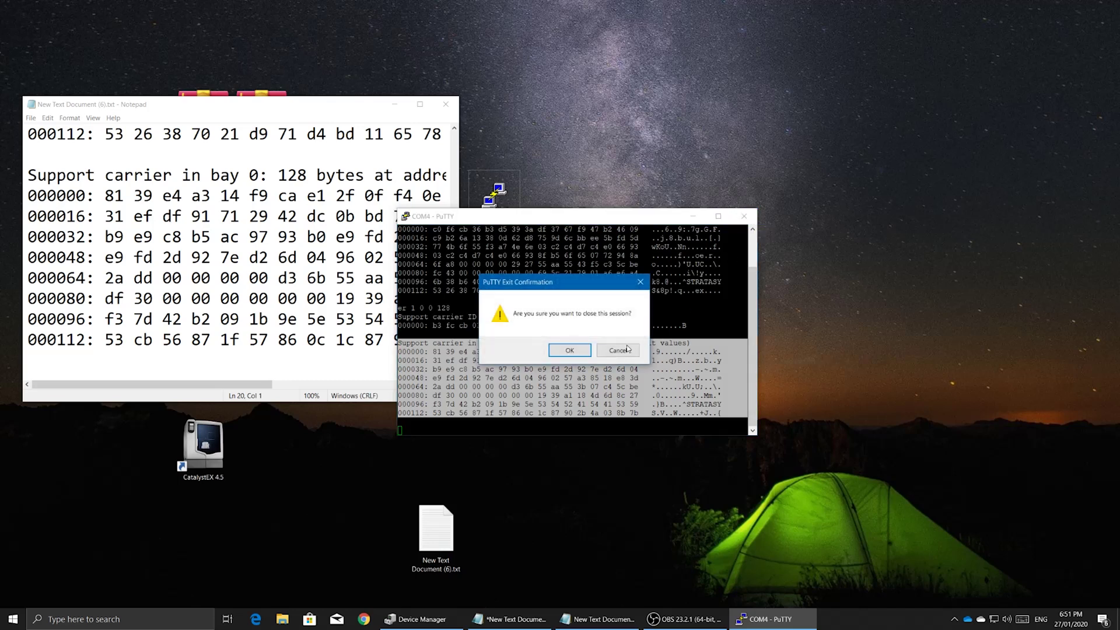
{"action": "left_click", "coordinate": [579, 353]}
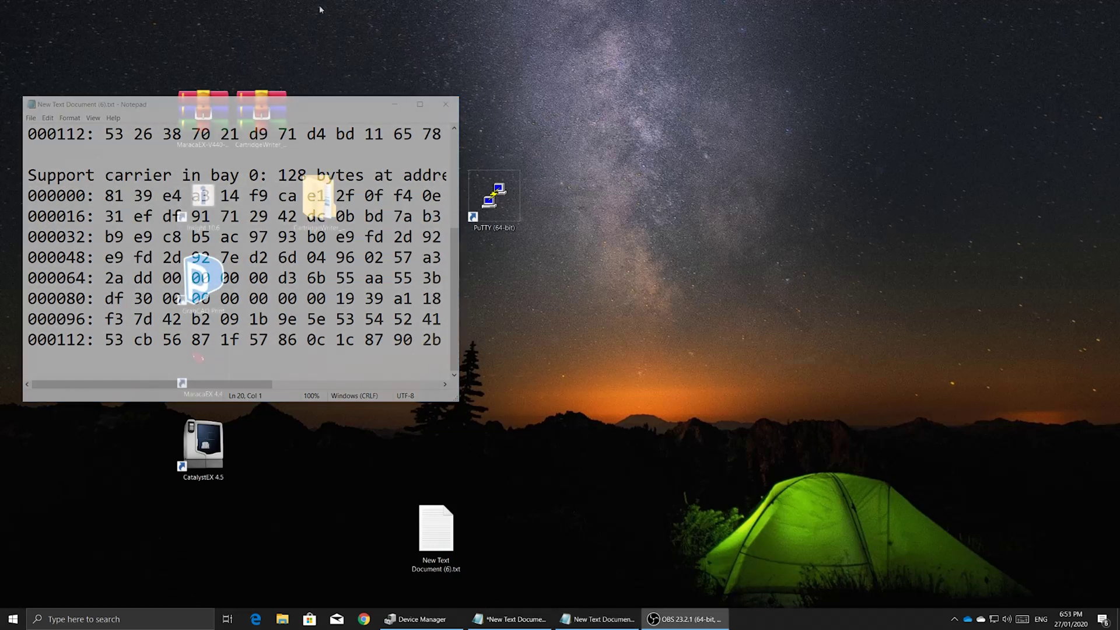
- Open the Release folder inside CartridgeWriter_uPrint-master and launch CartridgeWriter for uPrint.exe
{"action": "left_click_drag", "start_coordinate": [327, 200], "coordinate": [327, 286]}
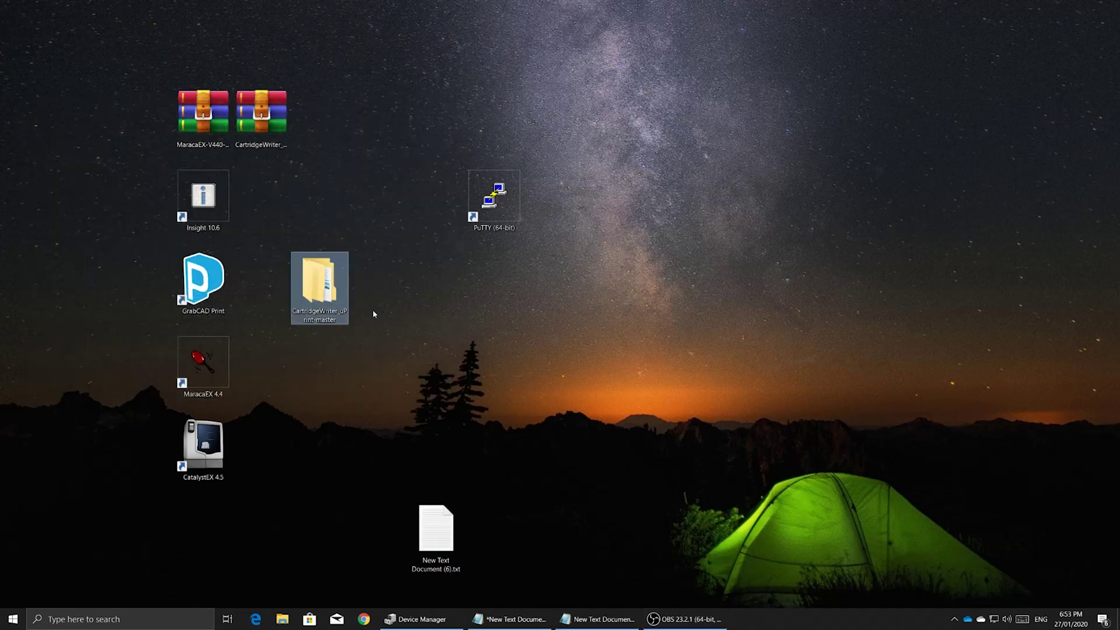
{"action": "double_click", "coordinate": [338, 288]}
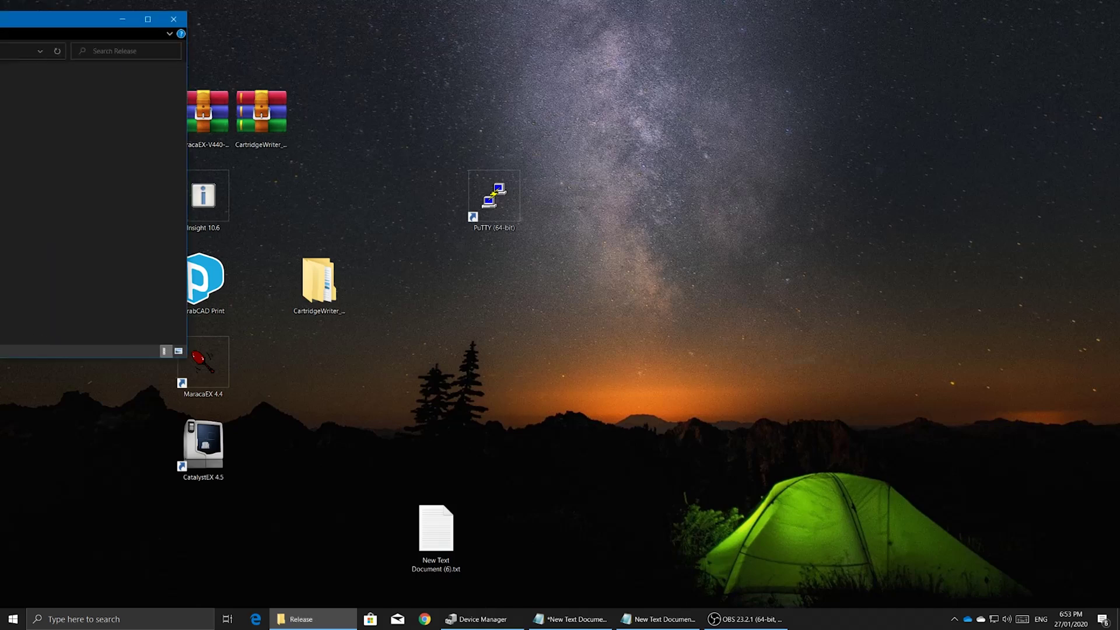
{"action": "left_click_drag", "start_coordinate": [87, 19], "coordinate": [1073, 140]}
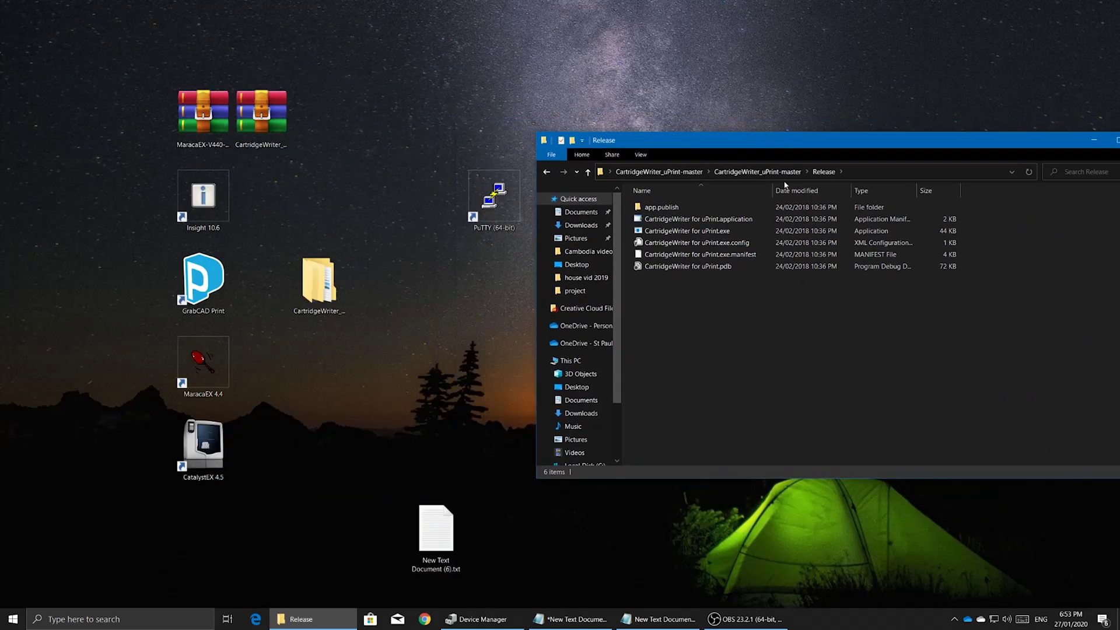
{"action": "left_click", "coordinate": [704, 233]}
{"action": "double_click", "coordinate": [678, 236]}
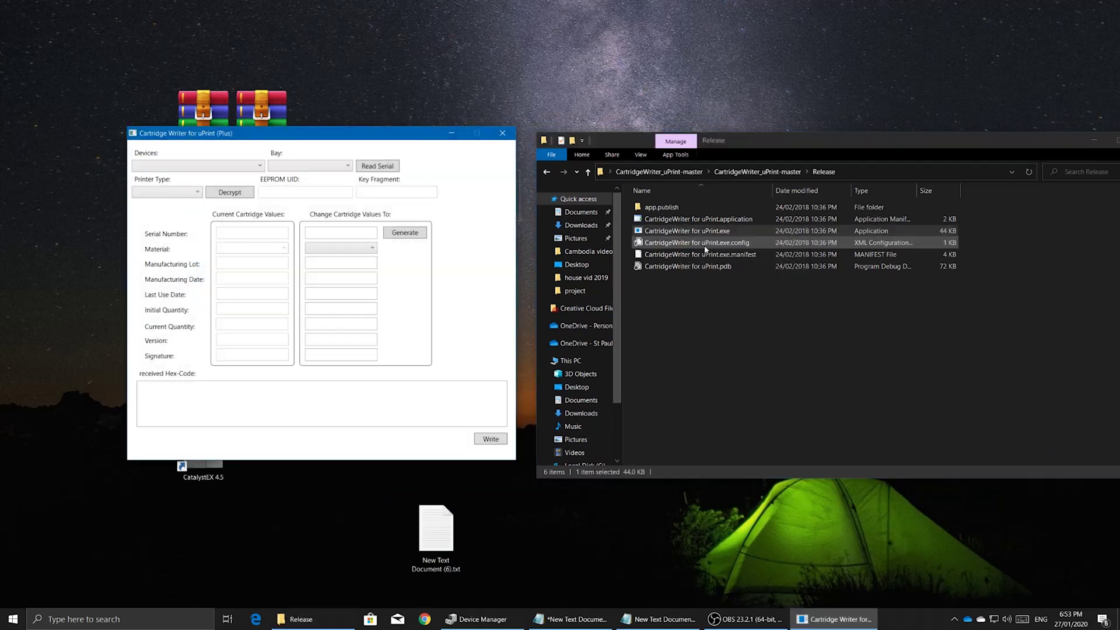
- Choose the device USB-SERIAL CH340 (COM4) and Bay 0 Model Material, and try to read the cartridge over serial
{"action": "left_click", "coordinate": [225, 169]}
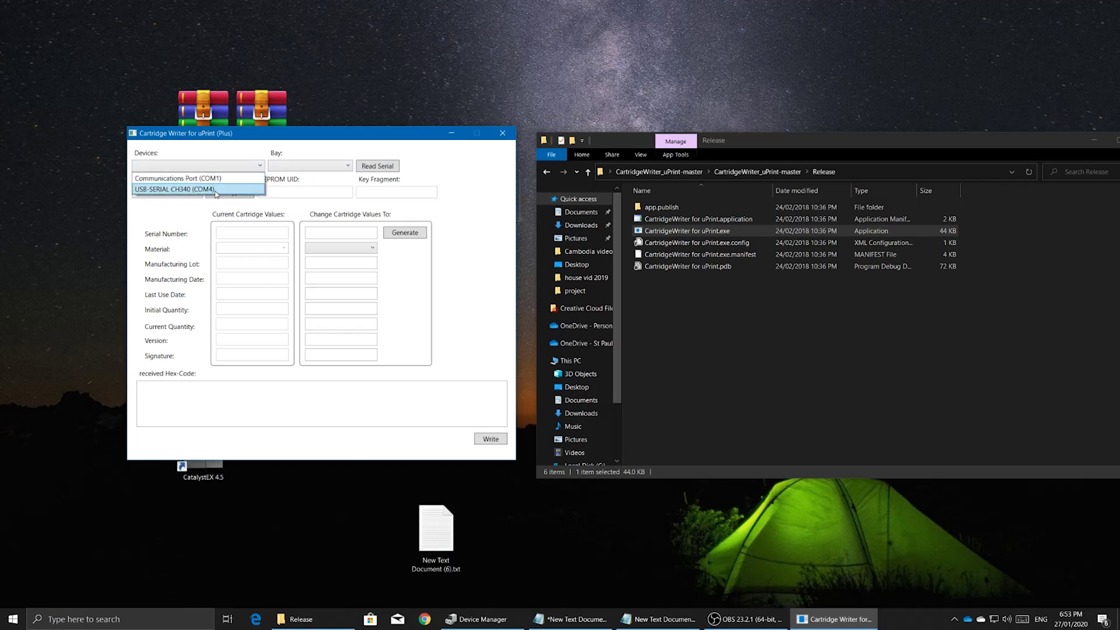
{"action": "left_click", "coordinate": [217, 190]}
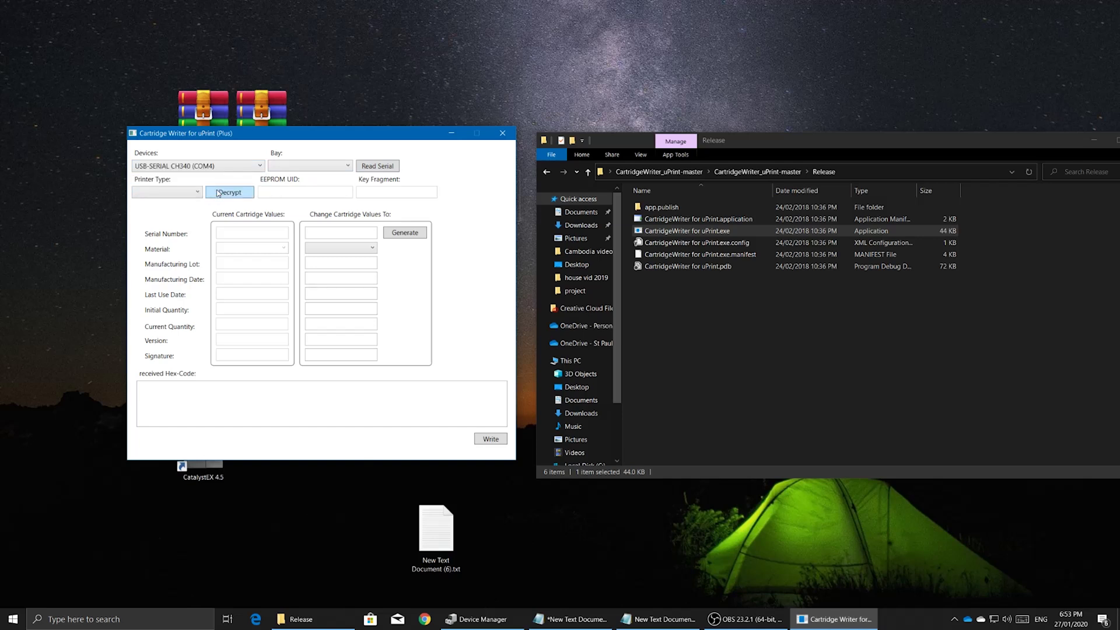
{"action": "left_click", "coordinate": [316, 166]}
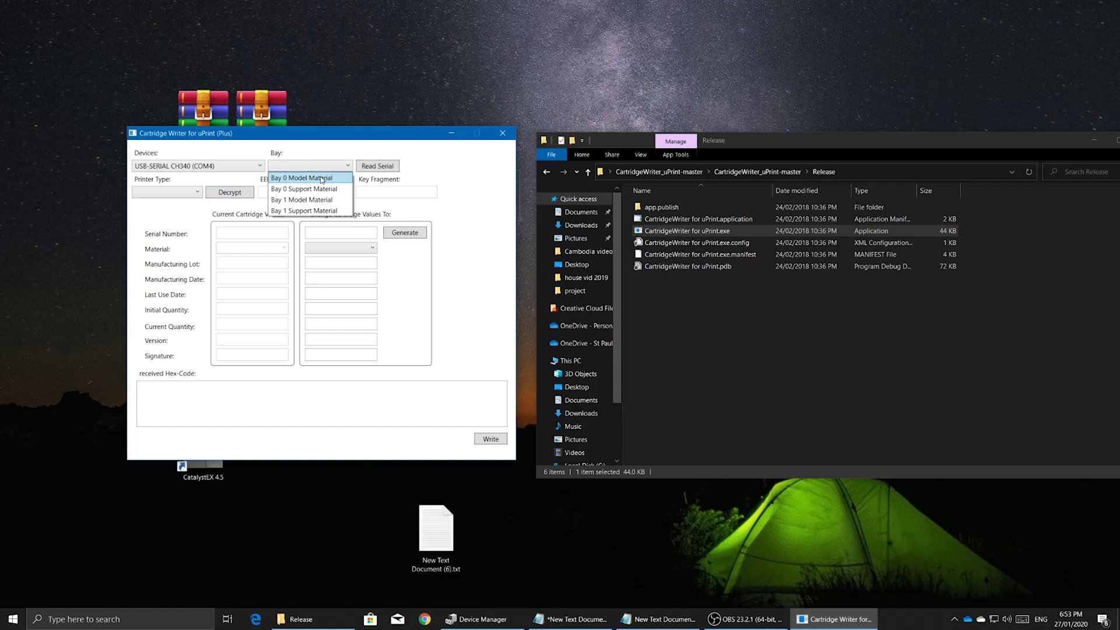
{"action": "left_click", "coordinate": [321, 179]}
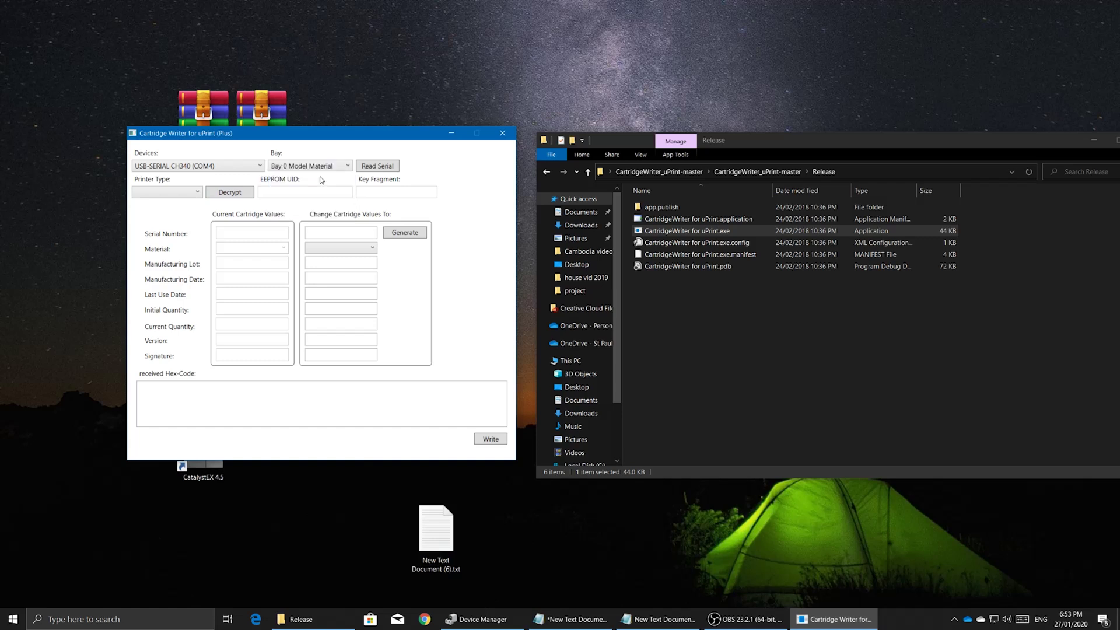
{"action": "left_click", "coordinate": [374, 169]}
- Set the printer type to uPrint / uPrint Plus and read the Bay 0 model cartridge over serial again
{"action": "left_click", "coordinate": [178, 193]}
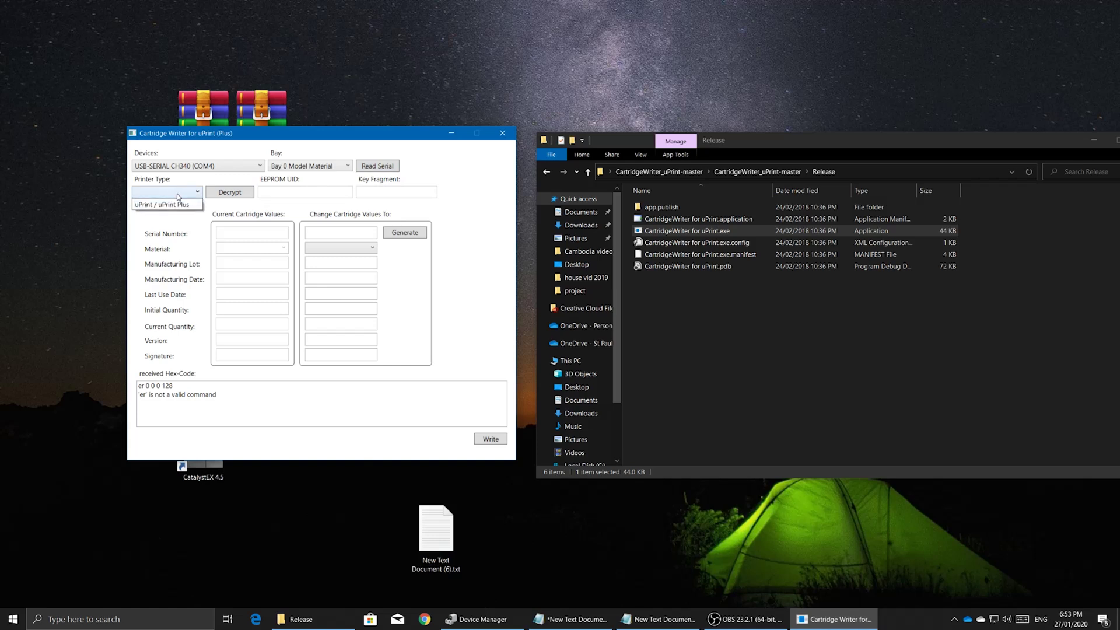
{"action": "left_click", "coordinate": [175, 204]}
{"action": "left_click", "coordinate": [378, 166]}
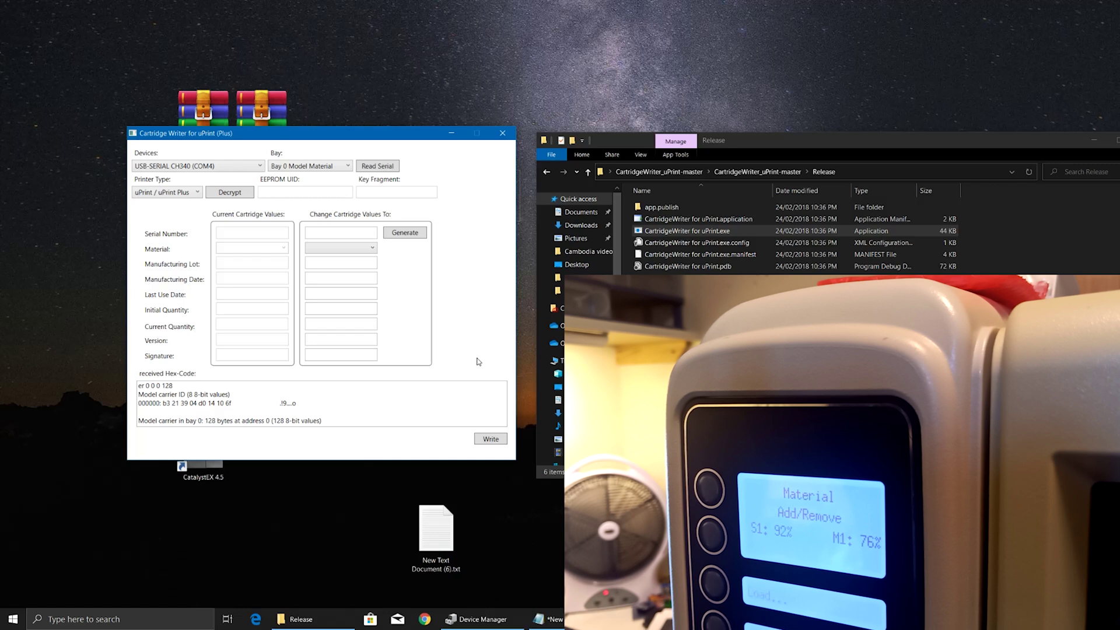
- Decrypt the model cartridge data and generate a new serial number for it
{"action": "left_click", "coordinate": [249, 199]}
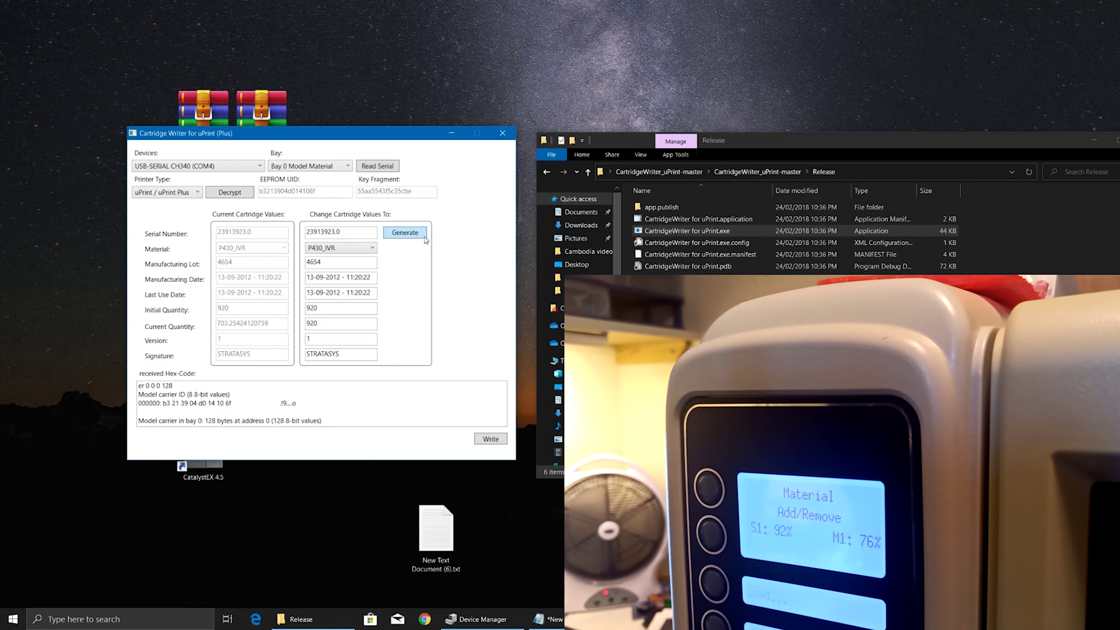
{"action": "left_click", "coordinate": [406, 233]}
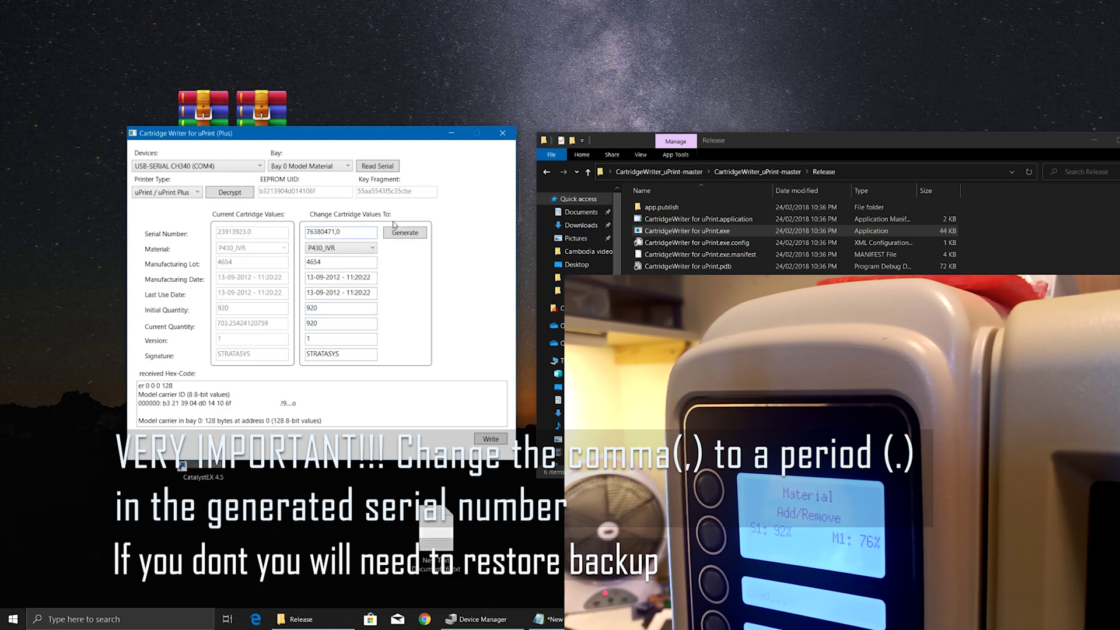
- Replace the comma in the model cartridge's generated serial number with a period and write the new values to the cartridge
{"action": "key", "text": "BackSpace"}
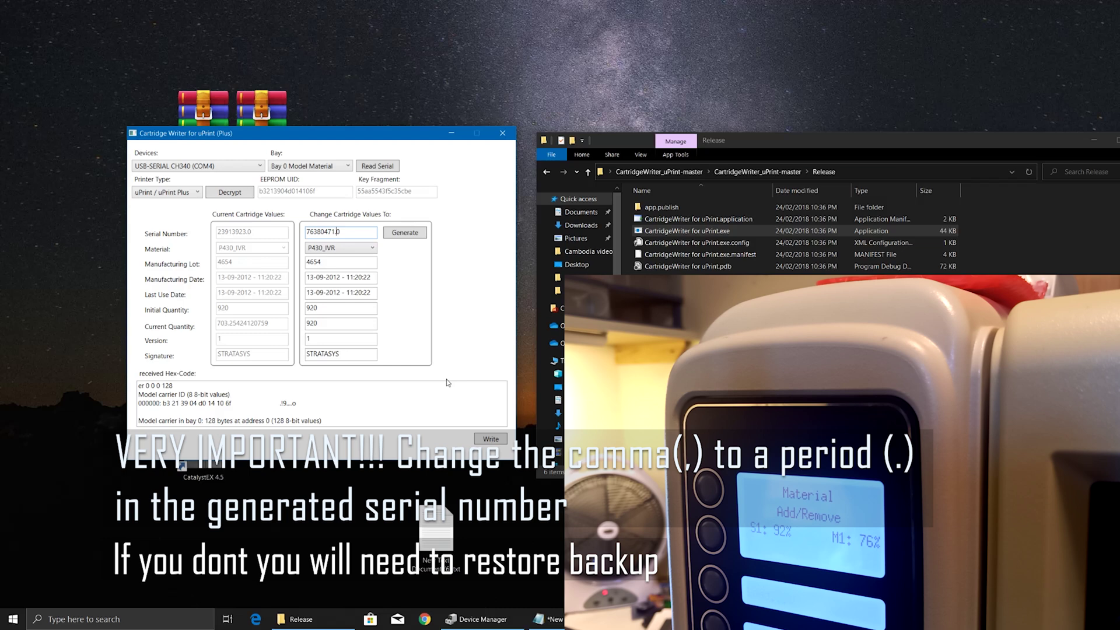
{"action": "left_click", "coordinate": [489, 440]}
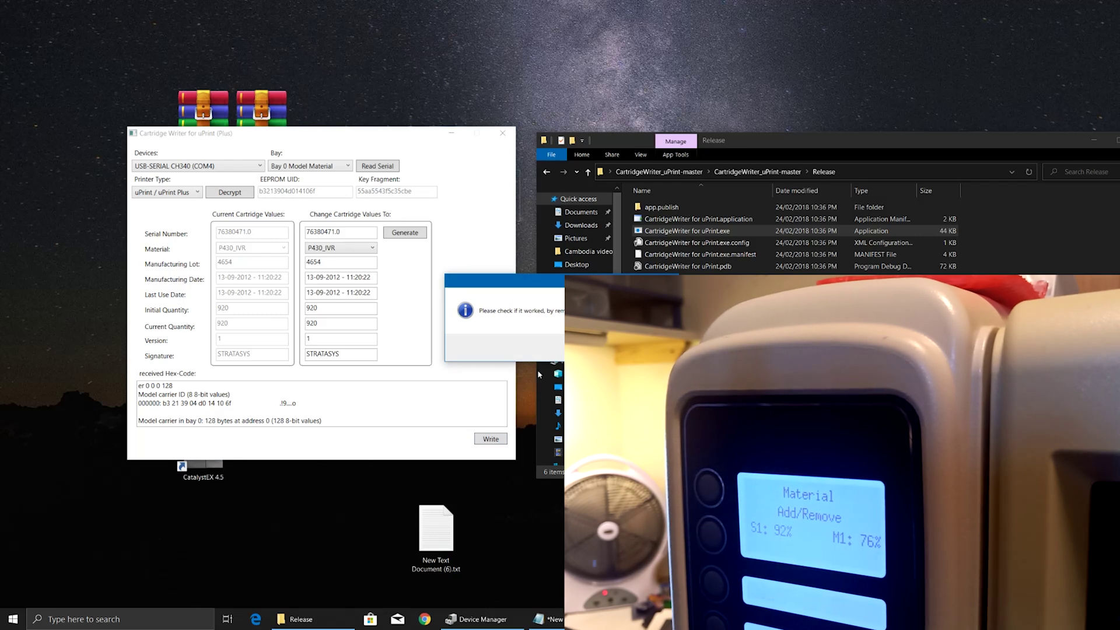
{"action": "key", "text": "Return"}
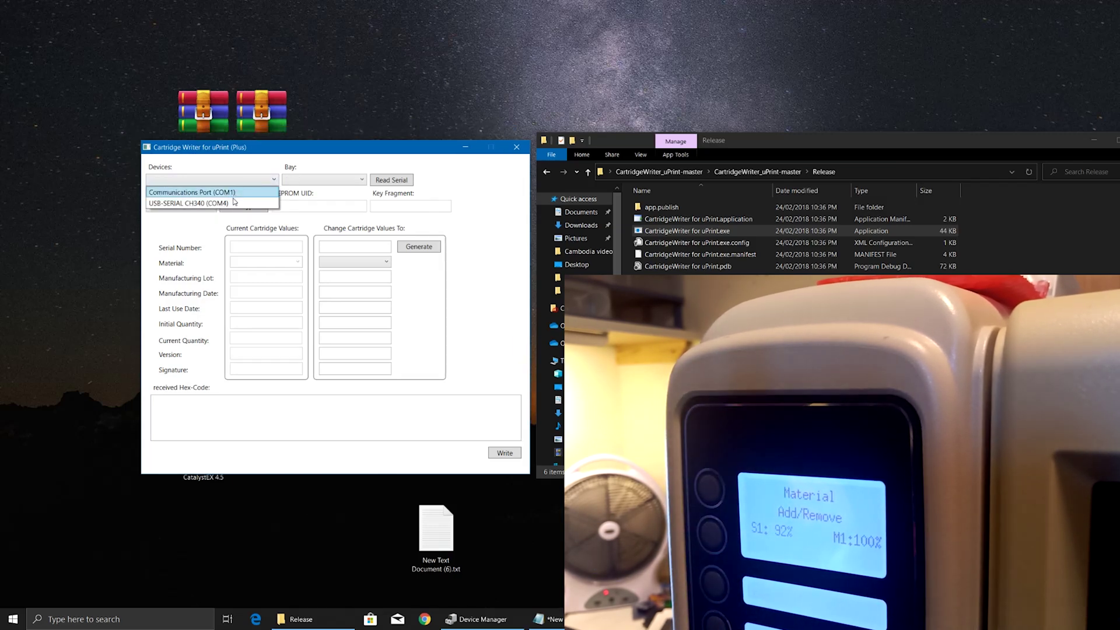
- Choose USB-SERIAL CH340 (COM4), Bay 0 Support Material and printer type uPrint / uPrint Plus, and read the support cartridge over serial
{"action": "left_click", "coordinate": [232, 202]}
{"action": "left_click", "coordinate": [316, 180]}
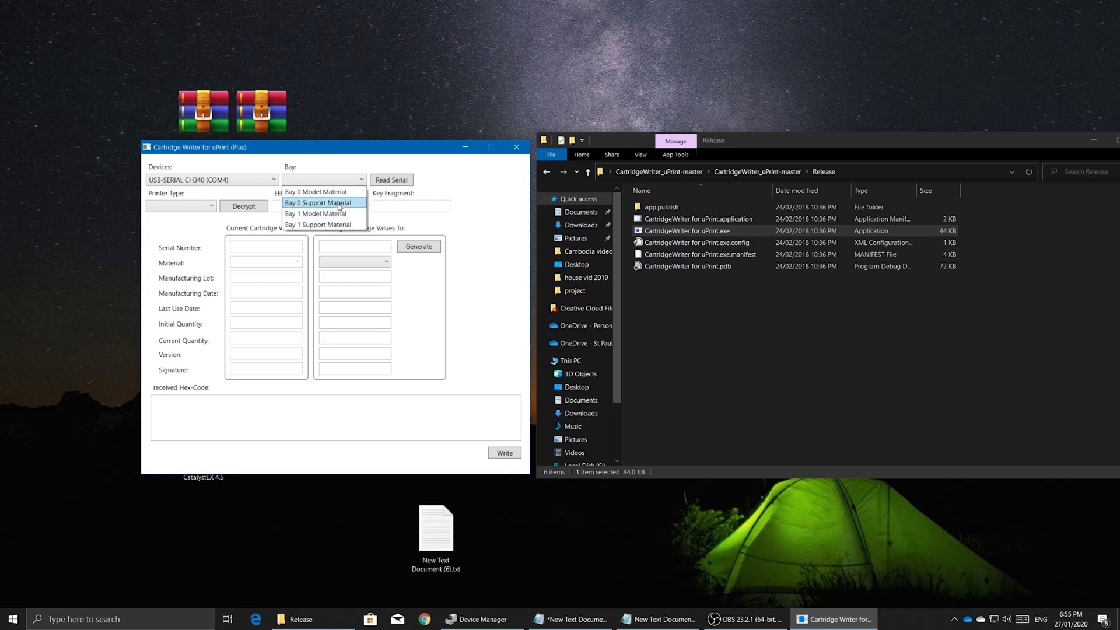
{"action": "left_click", "coordinate": [345, 204]}
{"action": "left_click", "coordinate": [210, 207]}
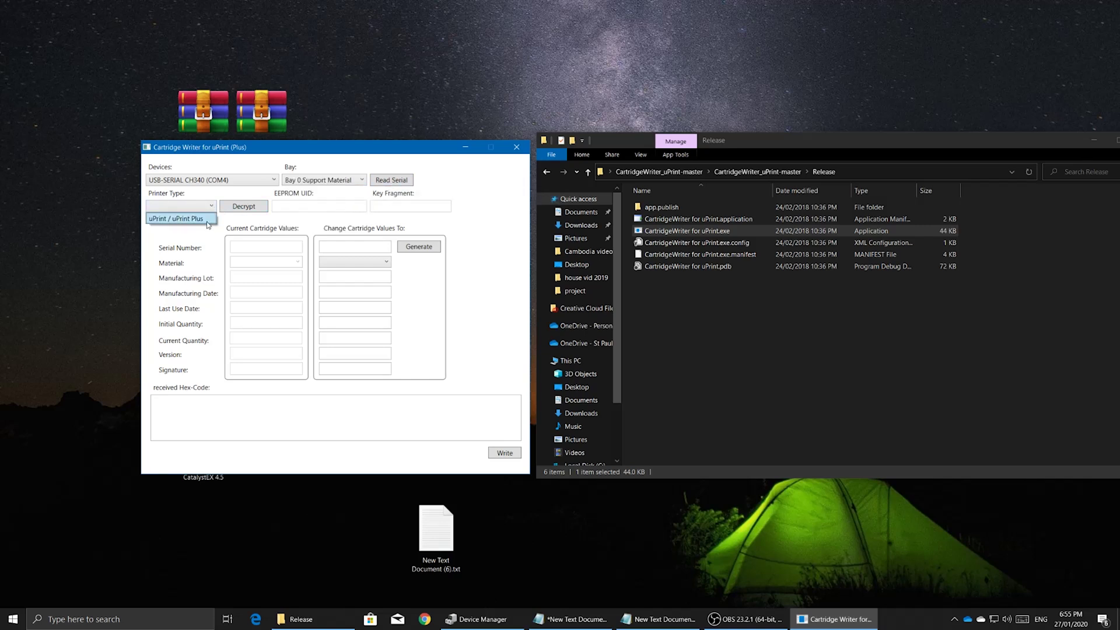
{"action": "left_click", "coordinate": [208, 219]}
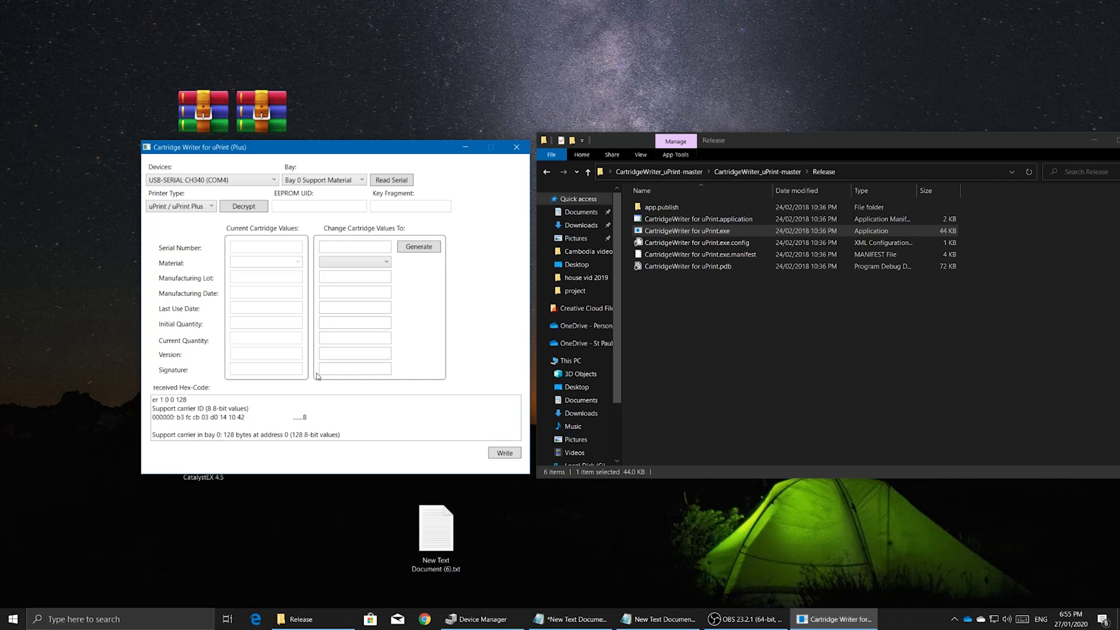
- Decrypt the support cartridge data, generate a new serial number and place the cursor at its comma for correction
{"action": "left_click", "coordinate": [257, 207]}
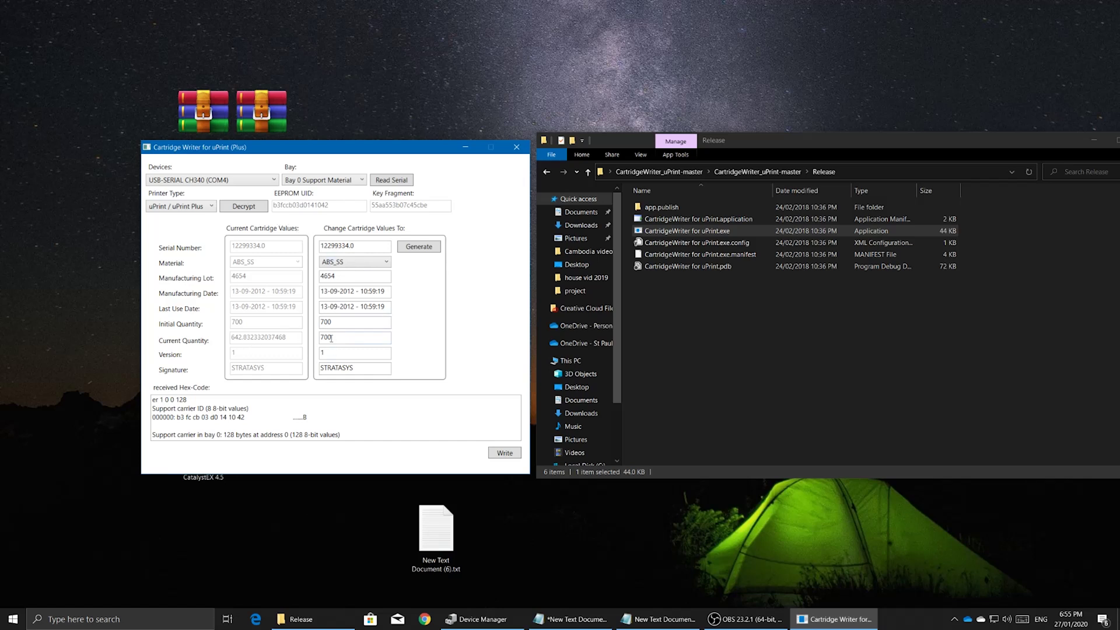
{"action": "left_click", "coordinate": [431, 248]}
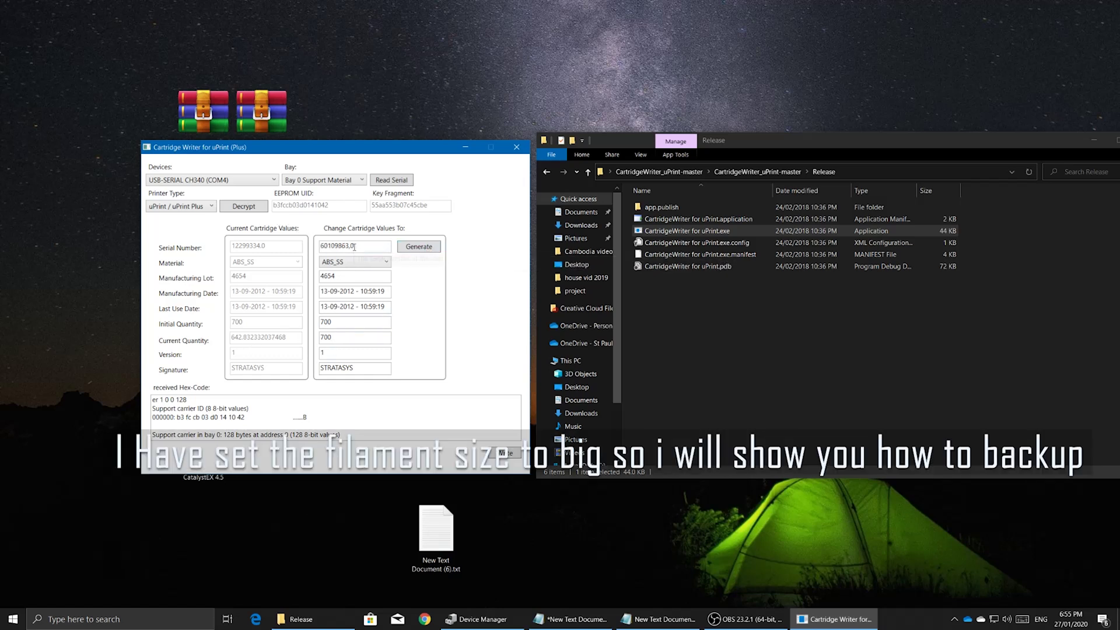
{"action": "left_click", "coordinate": [353, 247]}
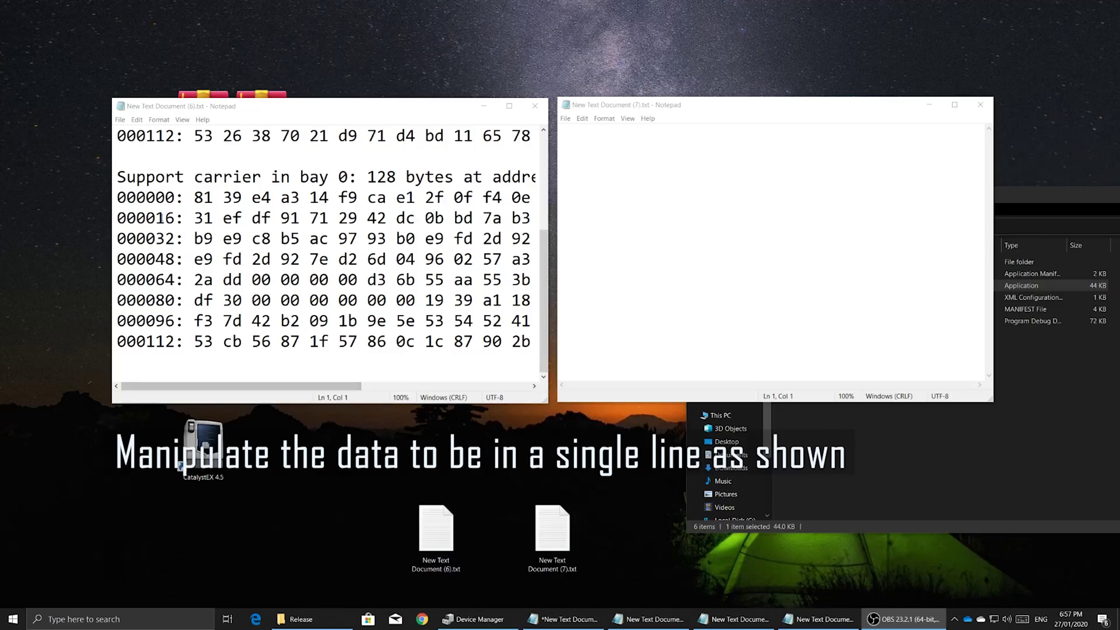
- Copy the bytes of support carrier rows 000000 and 000016 from New Text Document (6) onto one line in New Text Document (7)
{"action": "left_click_drag", "start_coordinate": [160, 194], "coordinate": [354, 199]}
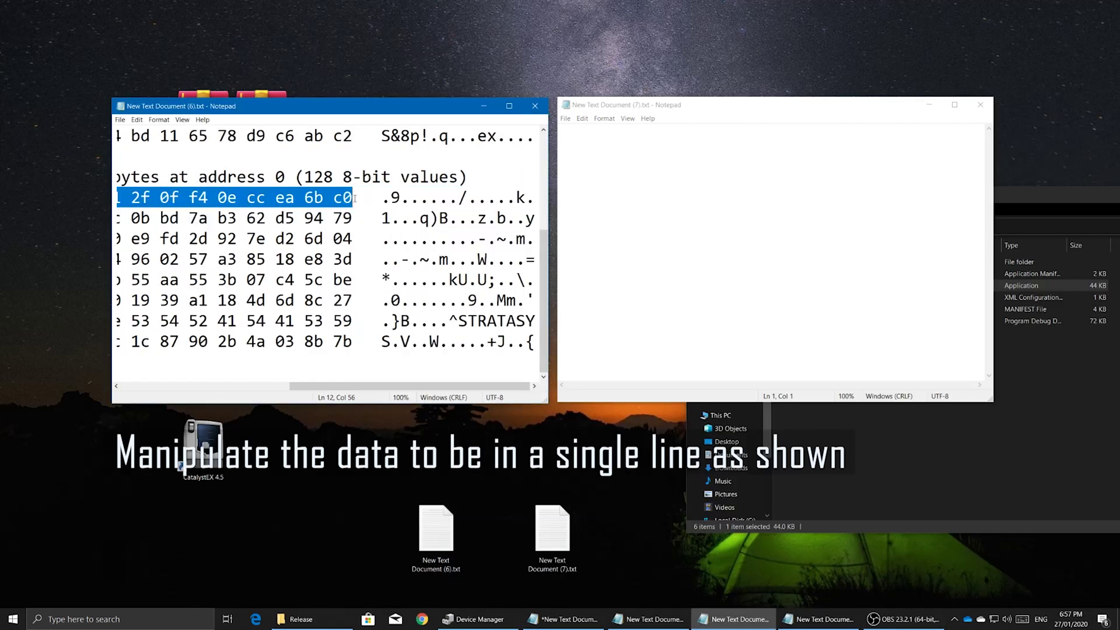
{"action": "key", "text": "ctrl+c"}
{"action": "left_click", "coordinate": [640, 181]}
{"action": "key", "text": "ctrl+v"}
{"action": "left_click_drag", "start_coordinate": [409, 386], "coordinate": [240, 385]}
{"action": "left_click_drag", "start_coordinate": [535, 218], "coordinate": [194, 217]}
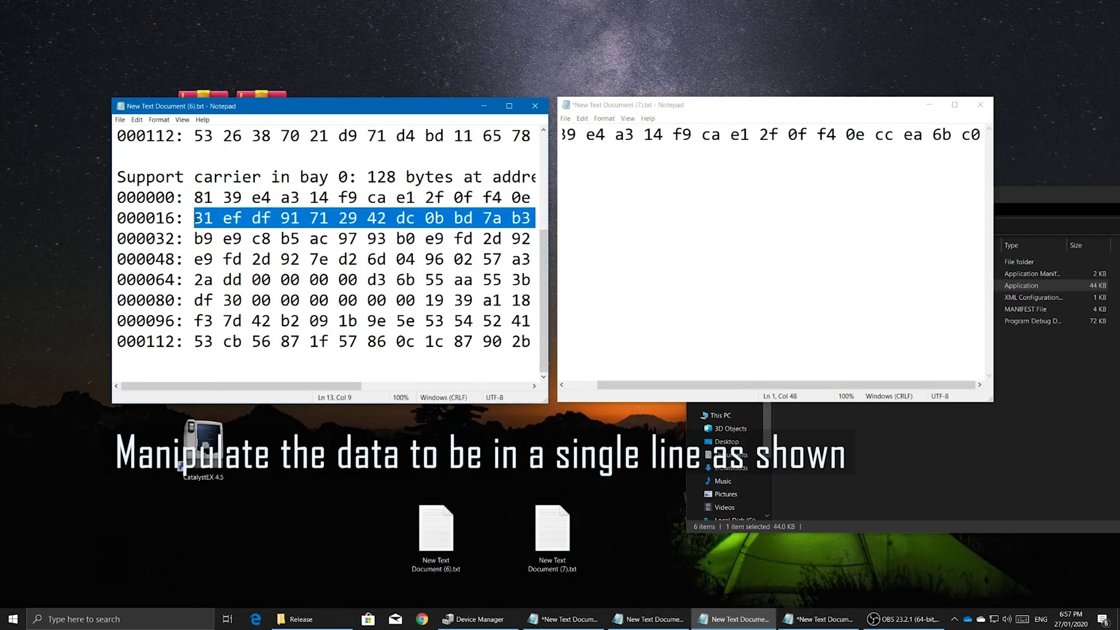
{"action": "key", "text": "ctrl+c"}
{"action": "left_click", "coordinate": [640, 182]}
{"action": "key", "text": "End"}
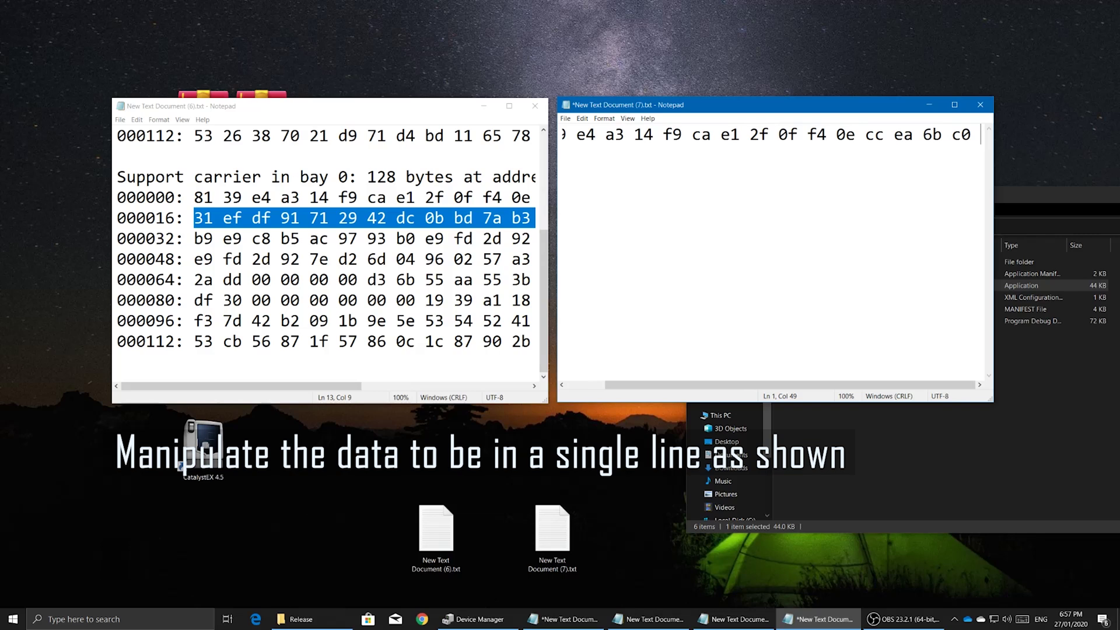
{"action": "key", "text": "ctrl+v"}
- Append the bytes of support carrier rows 000032 and 000048 to the end of the single line in New Text Document (7)
{"action": "left_click_drag", "start_coordinate": [194, 238], "coordinate": [353, 238]}
{"action": "key", "text": "ctrl+c"}
{"action": "left_click", "coordinate": [973, 140]}
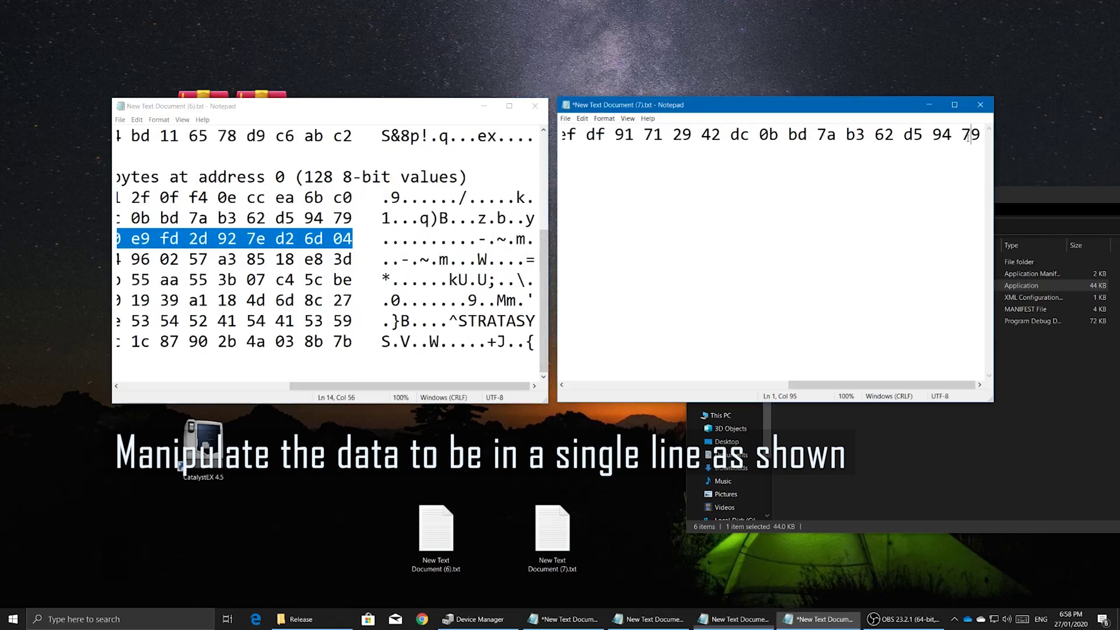
{"action": "key", "text": "End"}
{"action": "key", "text": "ctrl+v"}
{"action": "left_click_drag", "start_coordinate": [408, 385], "coordinate": [240, 385]}
{"action": "left_click_drag", "start_coordinate": [534, 259], "coordinate": [194, 344]}
{"action": "key", "text": "ctrl+c"}
{"action": "left_click", "coordinate": [978, 136]}
{"action": "key", "text": "End"}
{"action": "key", "text": "ctrl+v"}
- Append the bytes of support carrier rows 000064 through 000112 to the same line and save New Text Document (7)
{"action": "key", "text": "ctrl+c"}
{"action": "left_click", "coordinate": [964, 135]}
{"action": "key", "text": "End"}
{"action": "key", "text": "ctrl+v"}
{"action": "key", "text": "ctrl+c"}
{"action": "key", "text": "alt+Tab"}
{"action": "key", "text": "ctrl+v"}
{"action": "key", "text": "ctrl+c"}
{"action": "key", "text": "alt+Tab"}
{"action": "key", "text": "ctrl+v"}
{"action": "key", "text": "ctrl+c"}
{"action": "key", "text": "alt+Tab"}
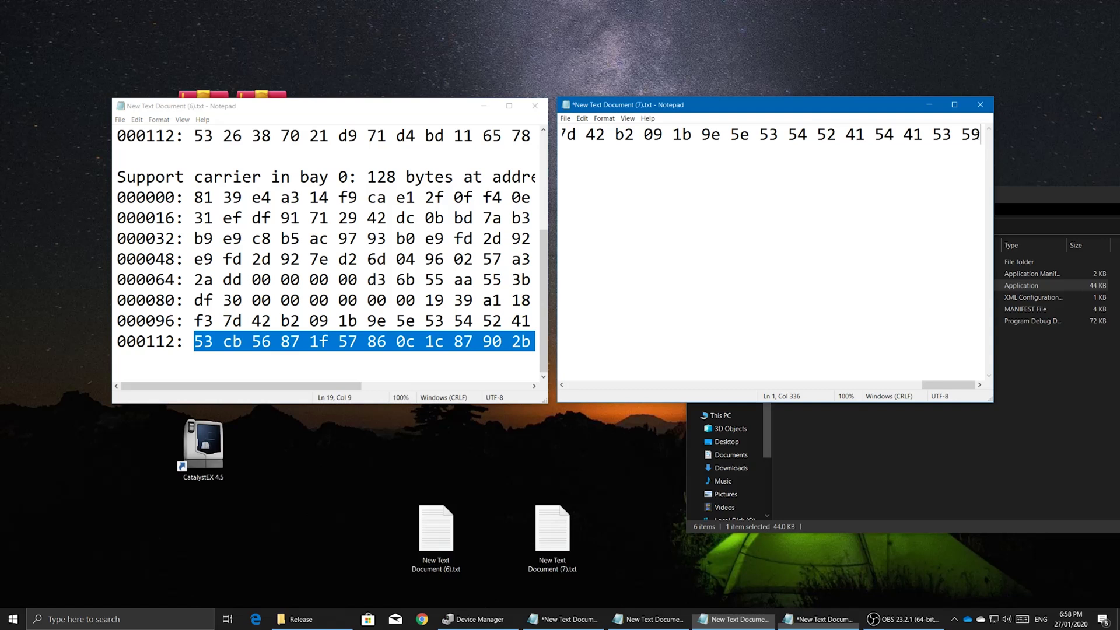
{"action": "key", "text": "ctrl+v"}
{"action": "key", "text": "ctrl+a"}
{"action": "key", "text": "ctrl+s"}
{"action": "right_click", "coordinate": [588, 134]}
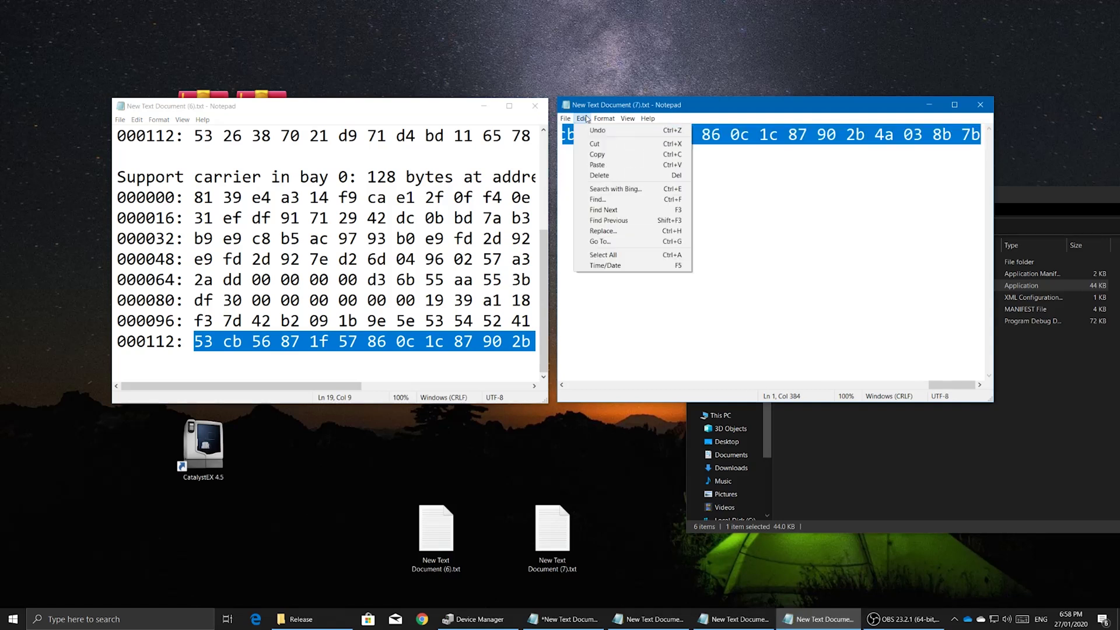
{"action": "left_click", "coordinate": [607, 218]}
{"action": "left_click", "coordinate": [605, 134]}
{"action": "left_click", "coordinate": [582, 119]}
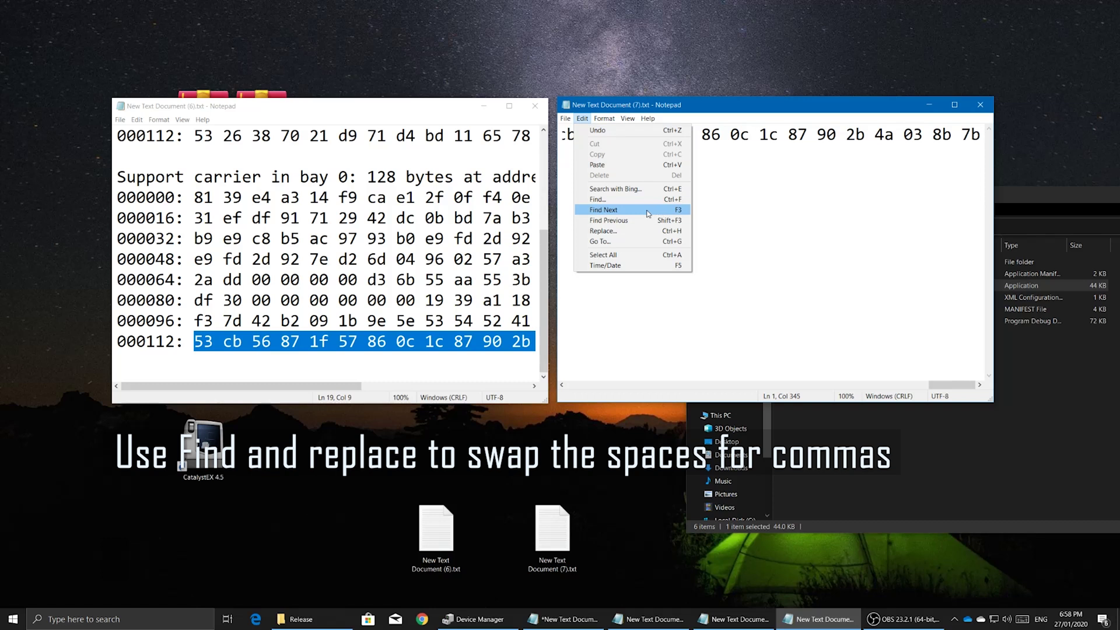
{"action": "left_click", "coordinate": [628, 221]}
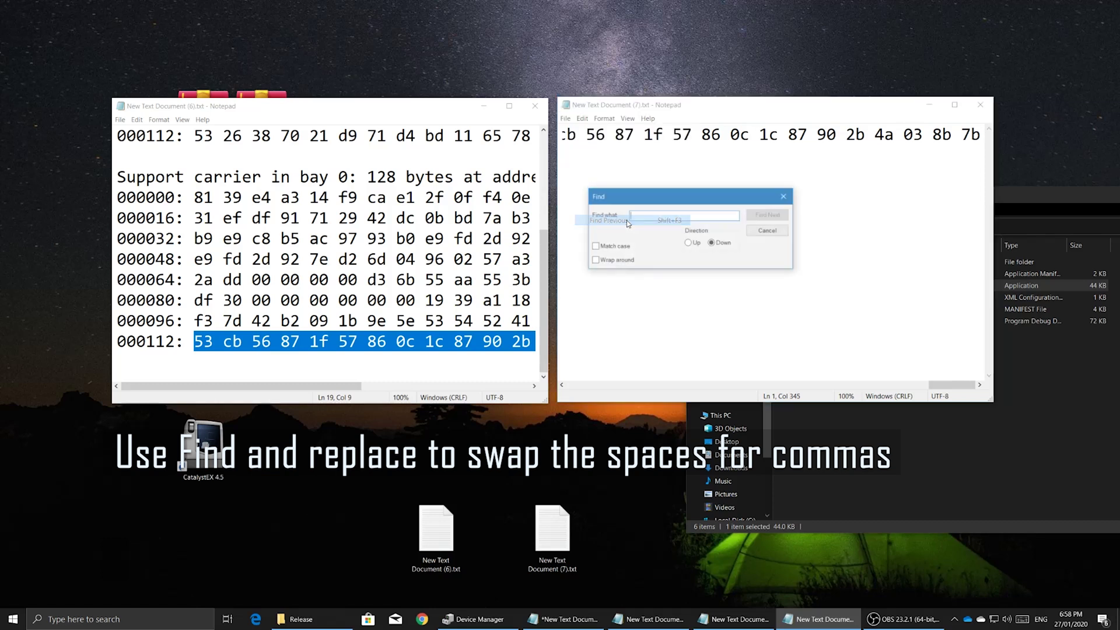
{"action": "left_click", "coordinate": [782, 197]}
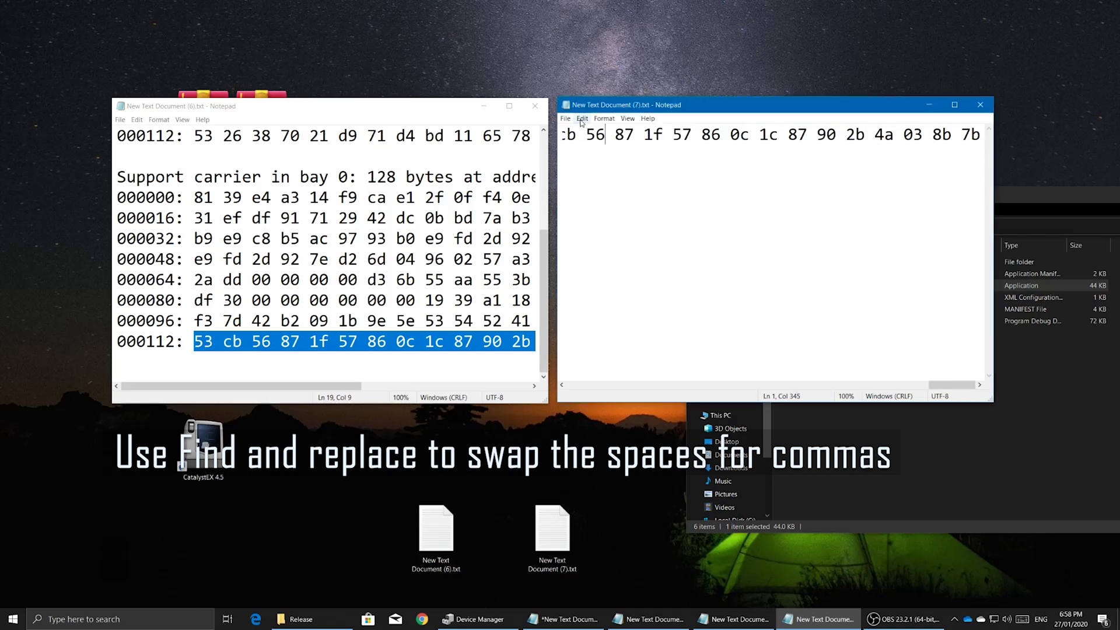
- Replace all spaces in New Text Document (7) with commas and close the Replace dialog
{"action": "left_click", "coordinate": [582, 118]}
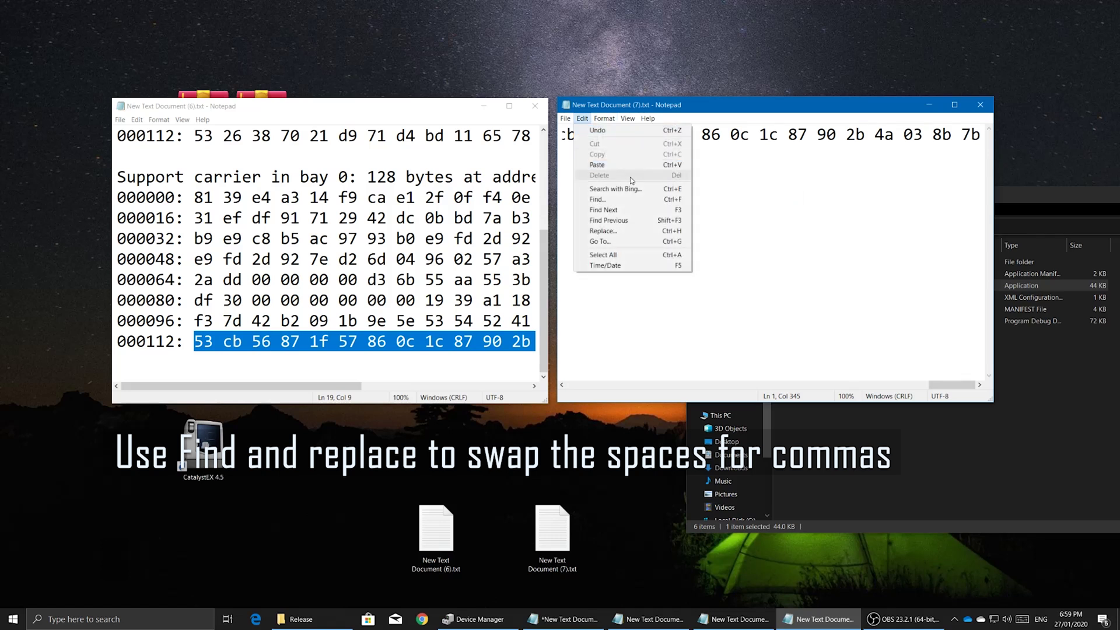
{"action": "left_click", "coordinate": [622, 233]}
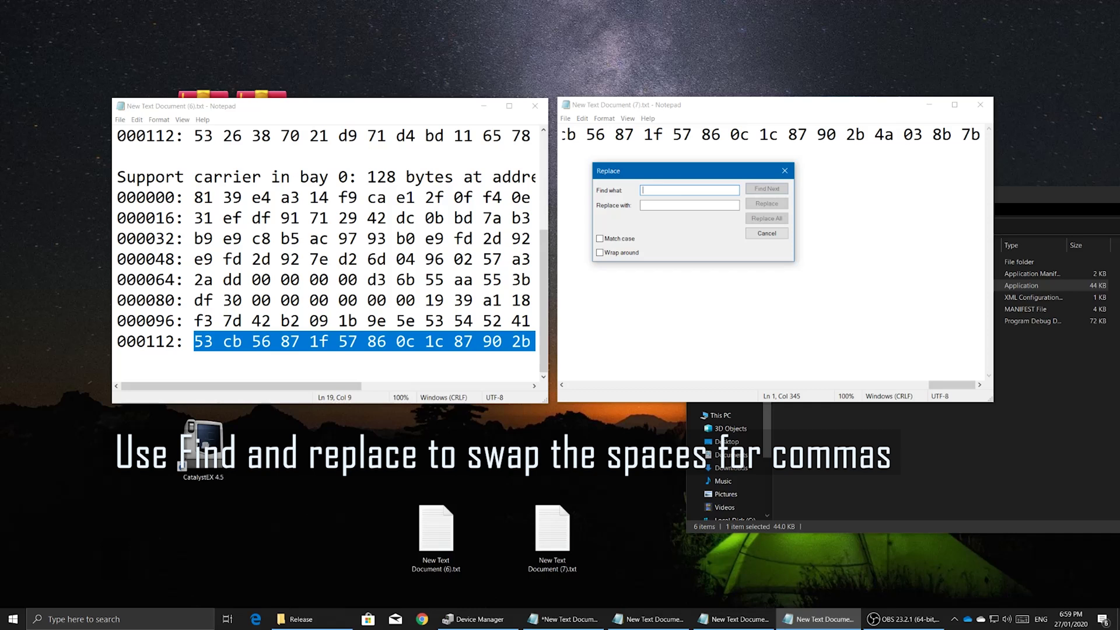
{"action": "left_click", "coordinate": [655, 204]}
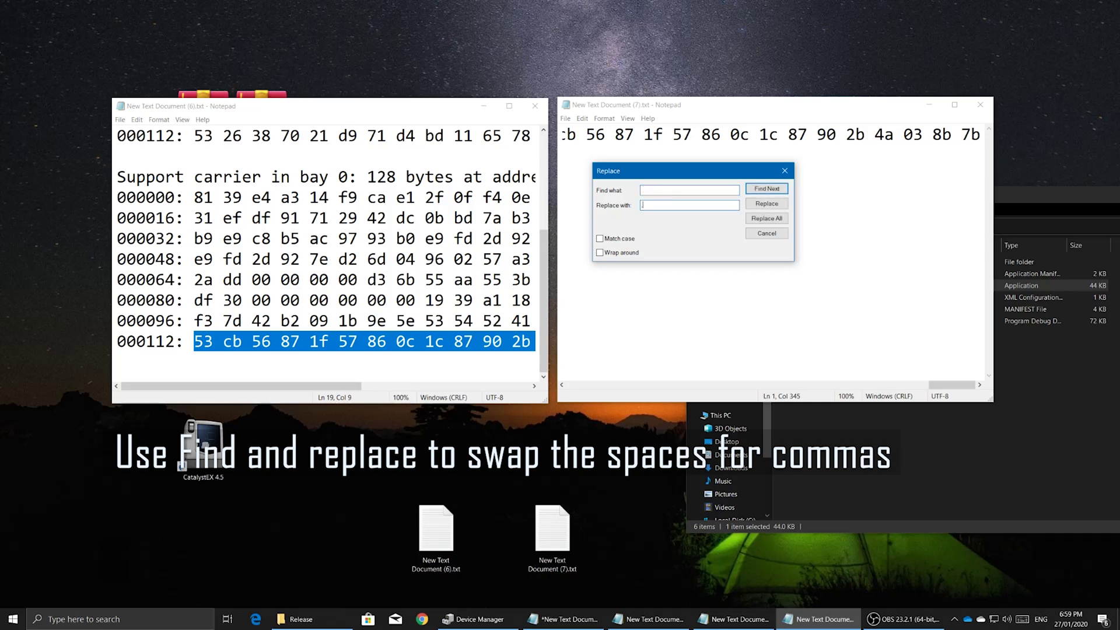
{"action": "type", "text": ","}
{"action": "left_click", "coordinate": [762, 219]}
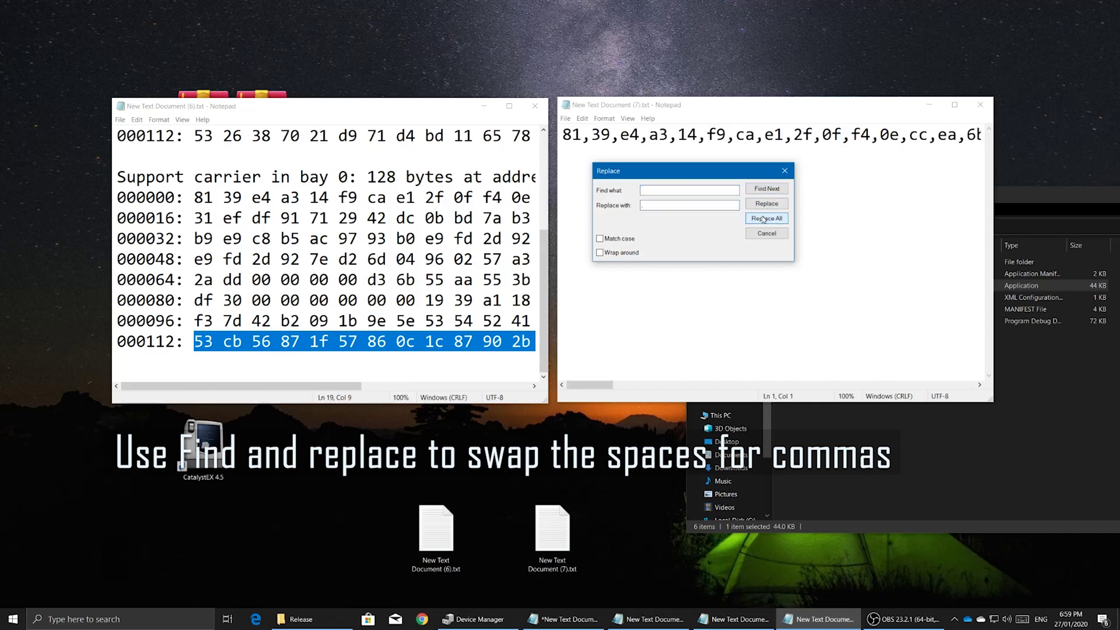
{"action": "key", "text": "Escape"}
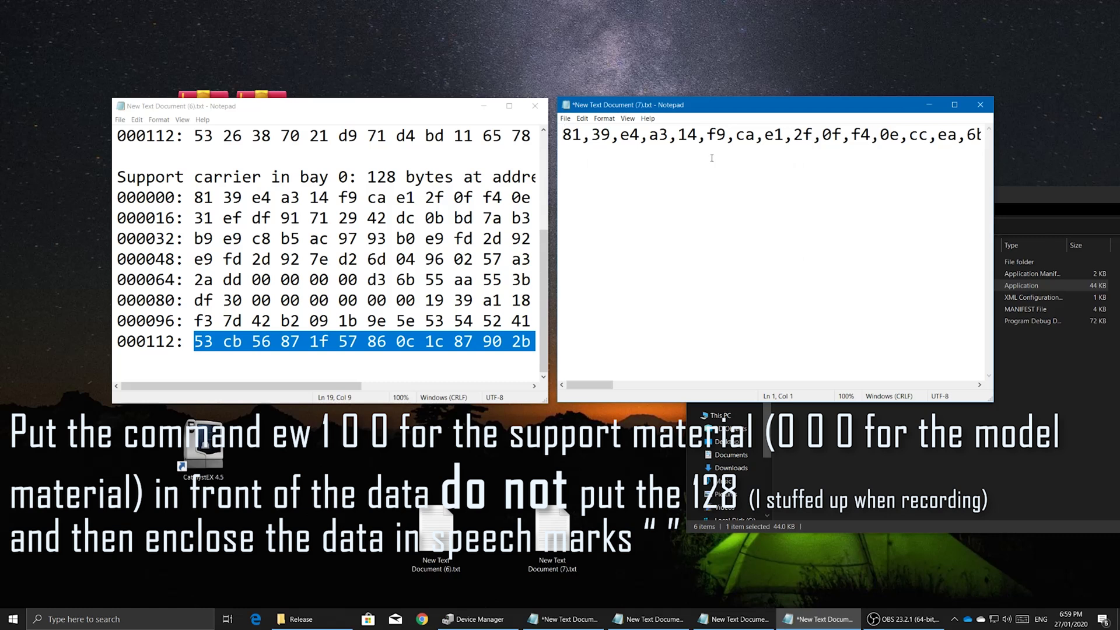
- Put ew 1 0 0 128 in front of the comma-separated data and enclose the data in double quotation marks
{"action": "type", "text": "ew "}
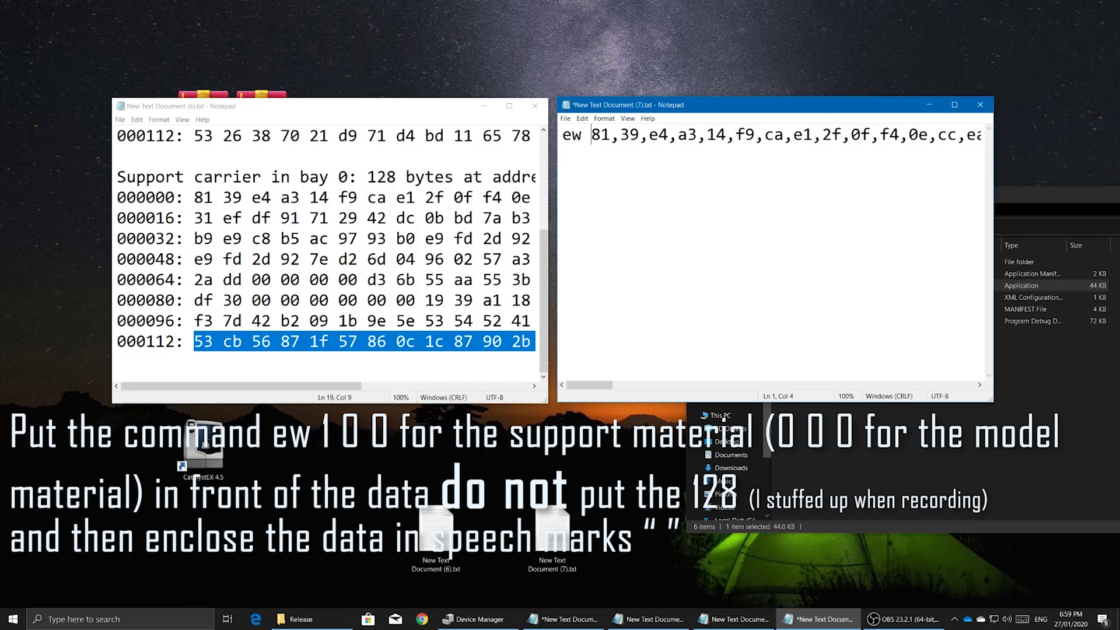
{"action": "type", "text": "1"}
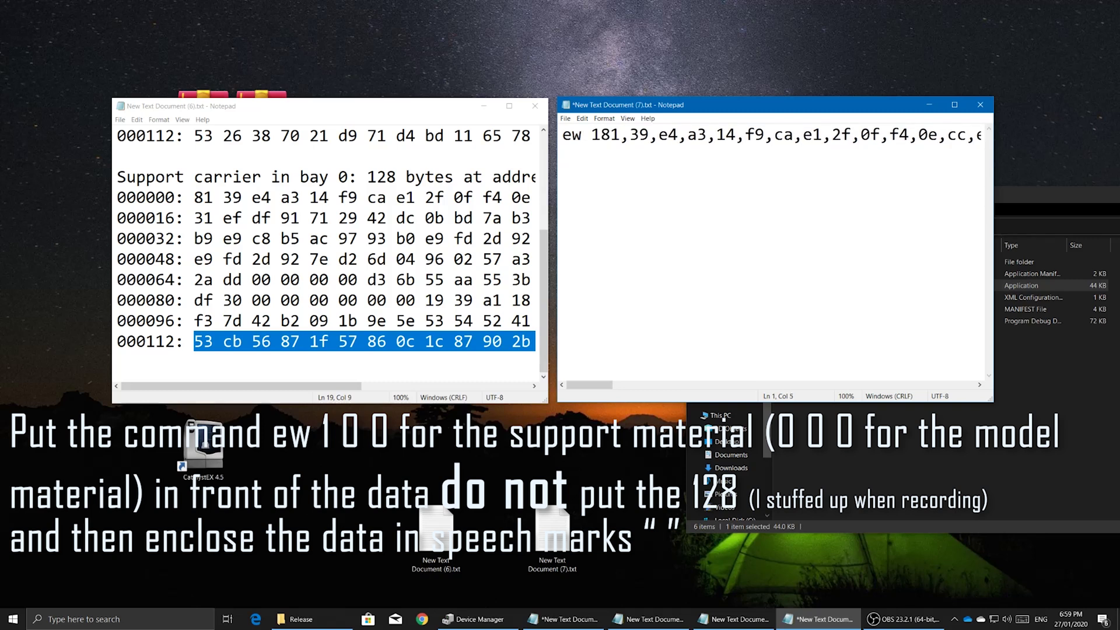
{"action": "type", "text": " 0 0"}
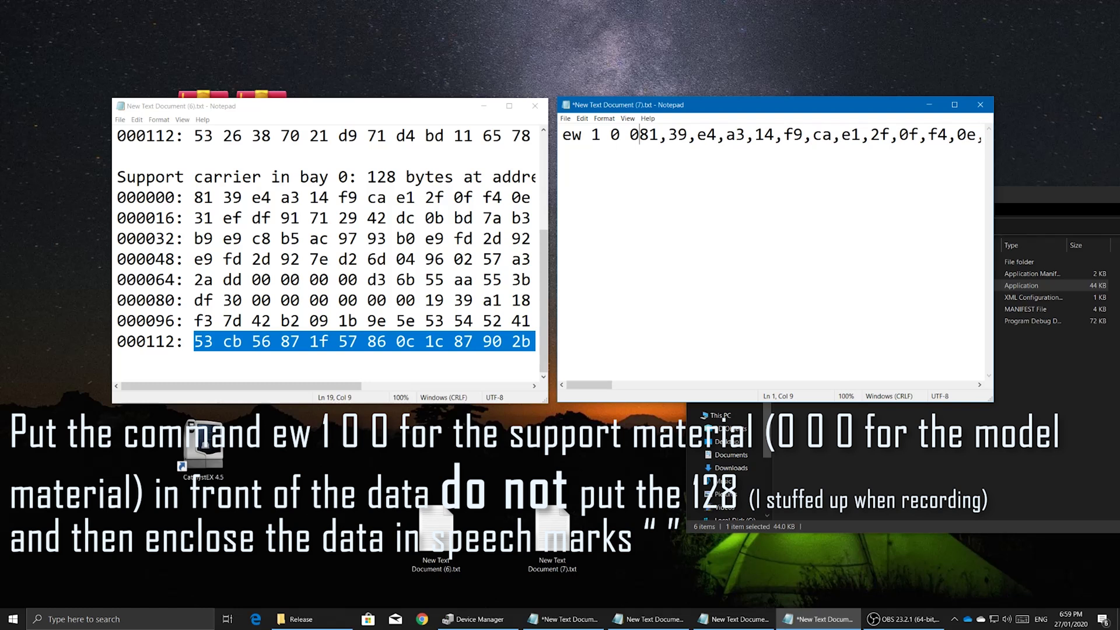
{"action": "type", "text": "12"}
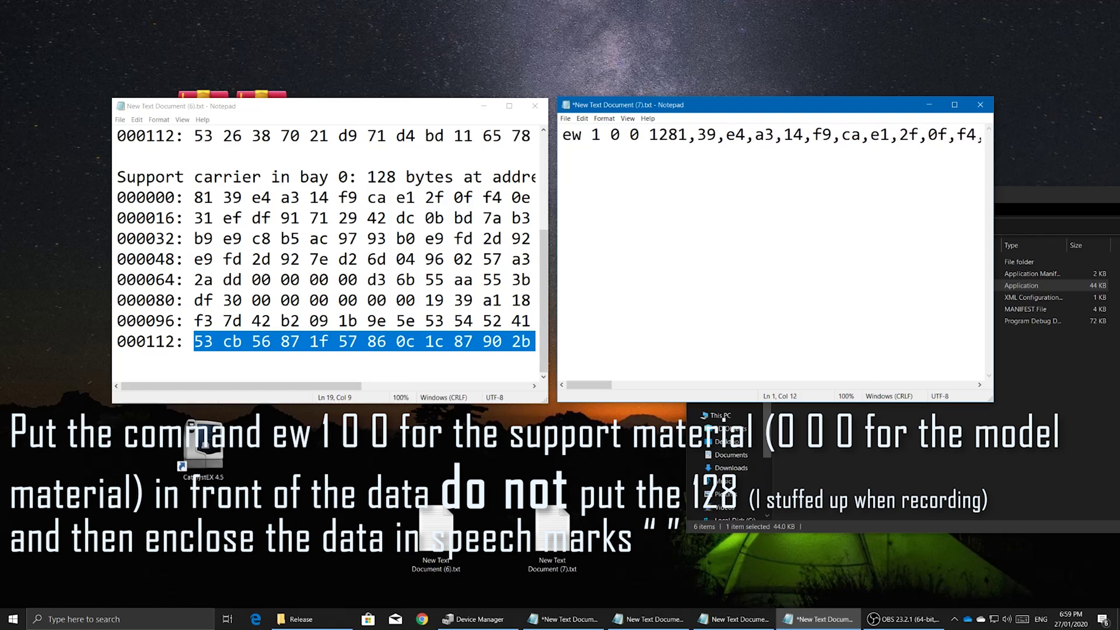
{"action": "type", "text": "8 "}
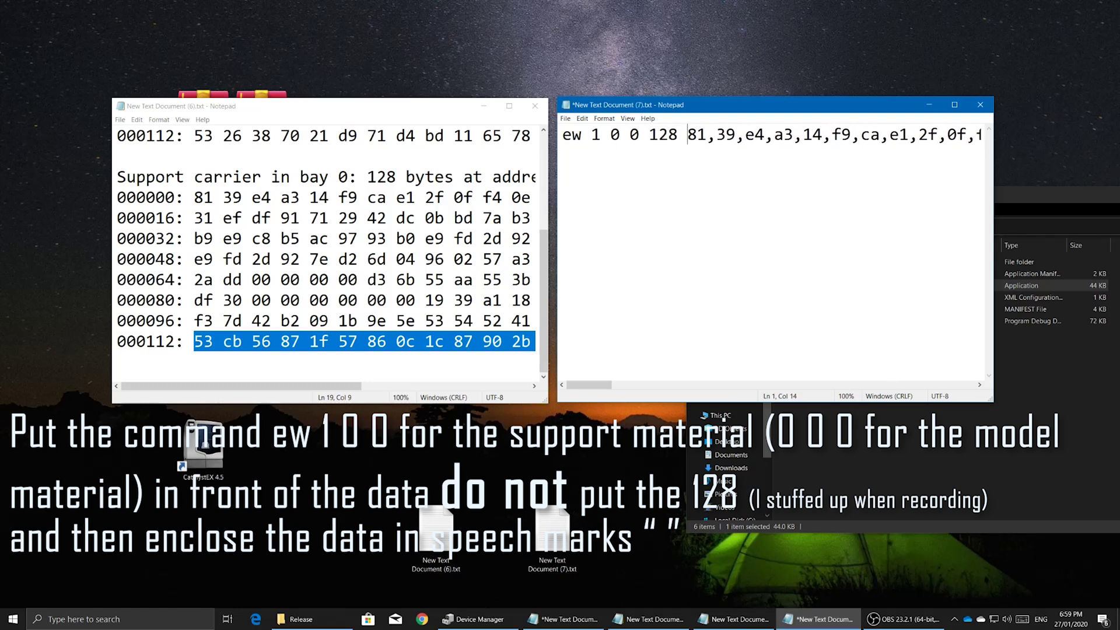
{"action": "type", "text": "\""}
{"action": "key", "text": "End"}
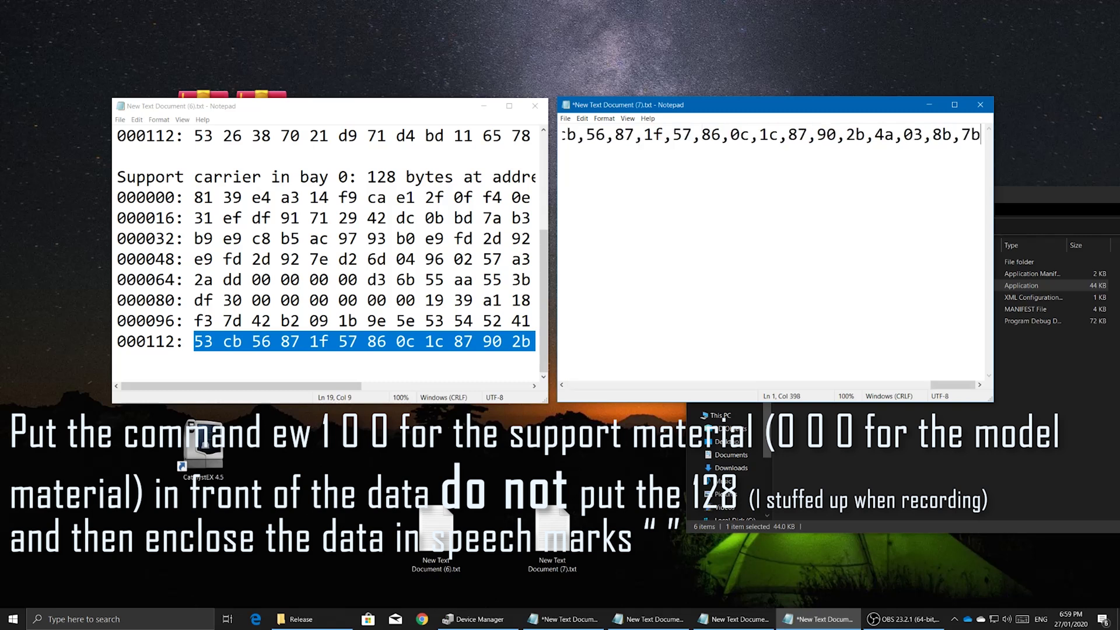
{"action": "type", "text": "\"81,39,e4,a3,14,f9,ca,e1,2f,0f,"}
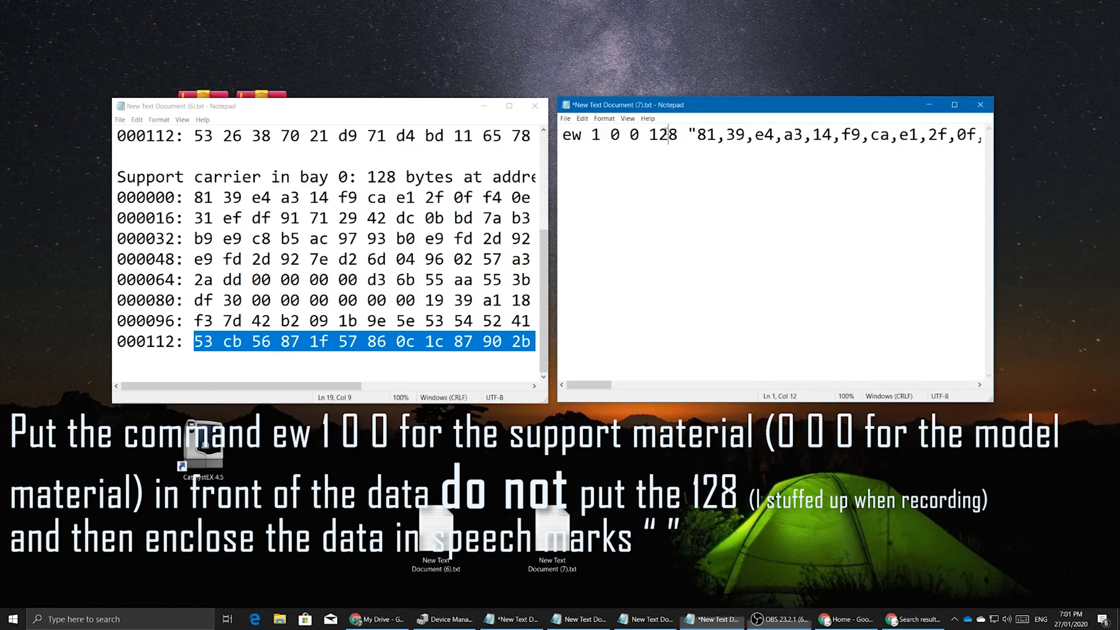
- Delete the 128 argument from the ew command and minimize New Text Document (6)
{"action": "double_click", "coordinate": [668, 134]}
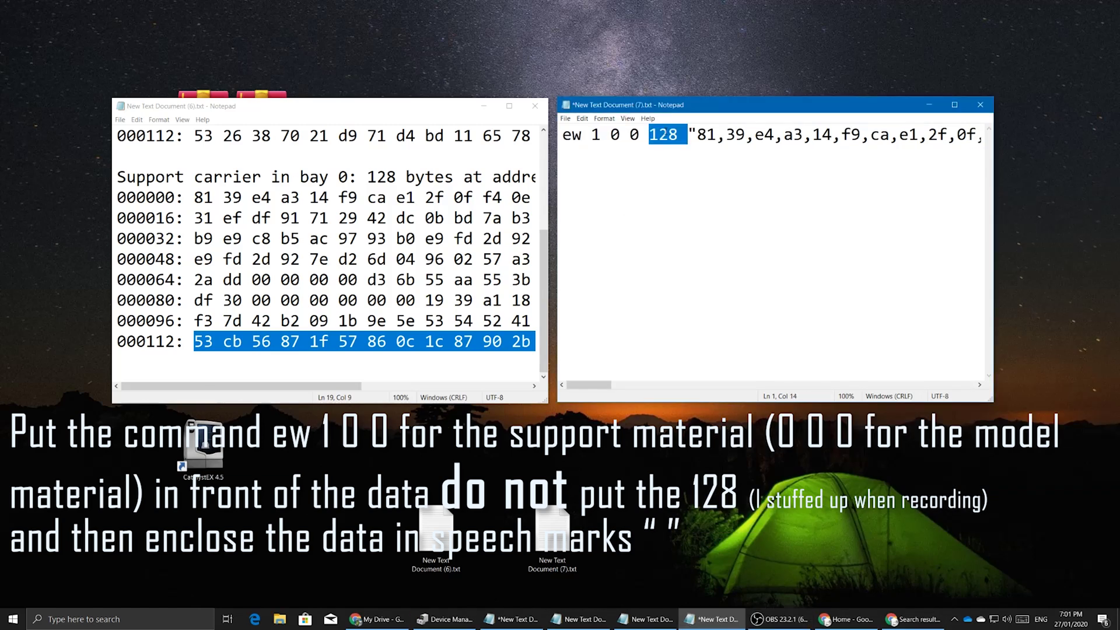
{"action": "key", "text": "BackSpace"}
{"action": "left_click", "coordinate": [484, 106]}
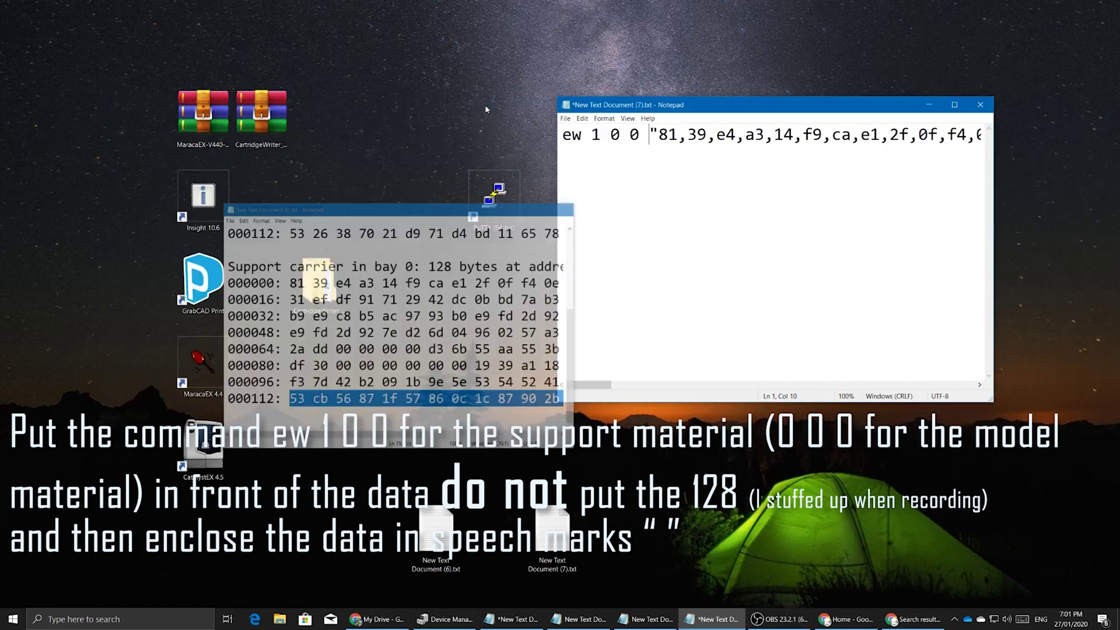
- Launch PuTTY and open a serial session on COM4 at a speed of 38400
{"action": "double_click", "coordinate": [499, 195]}
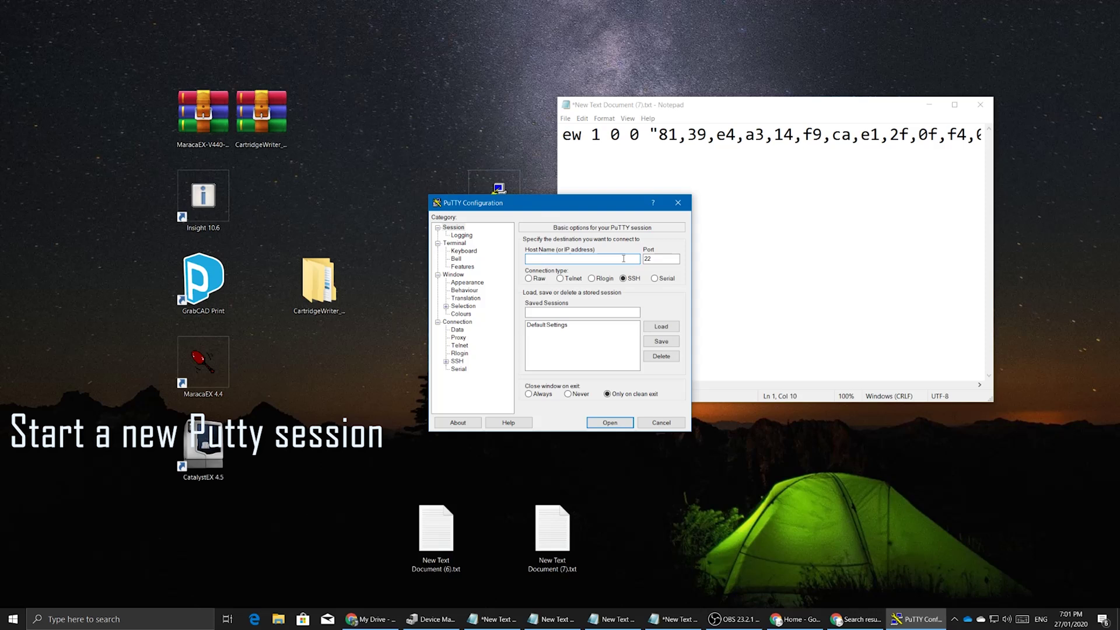
{"action": "left_click", "coordinate": [654, 278]}
{"action": "left_click", "coordinate": [572, 258]}
{"action": "type", "text": "4"}
{"action": "key", "text": "Tab"}
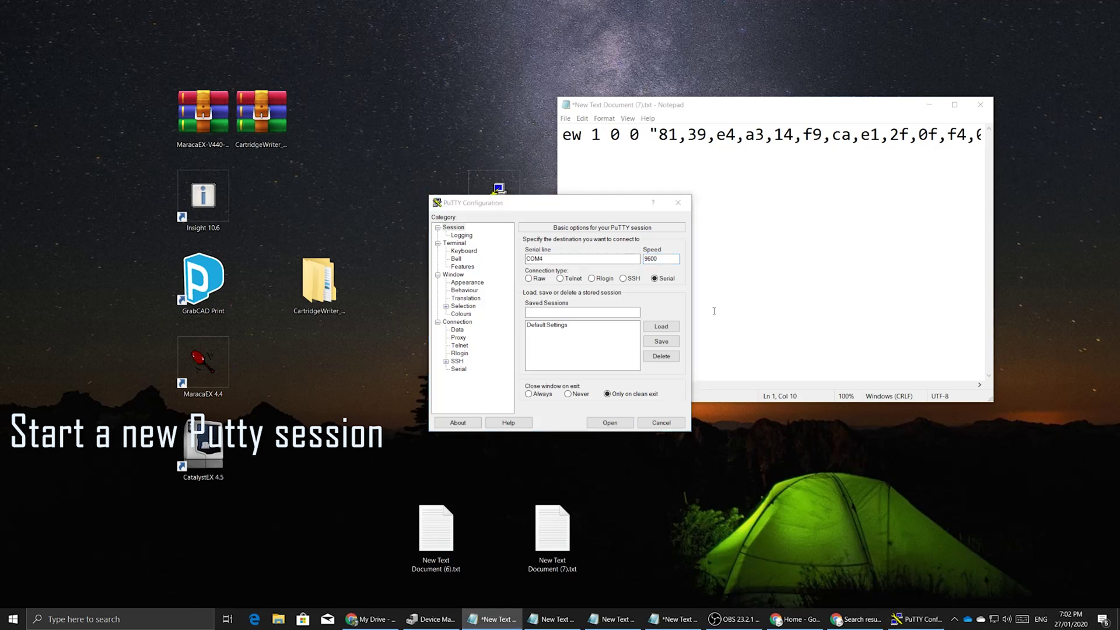
{"action": "type", "text": "38400"}
{"action": "key", "text": "Return"}
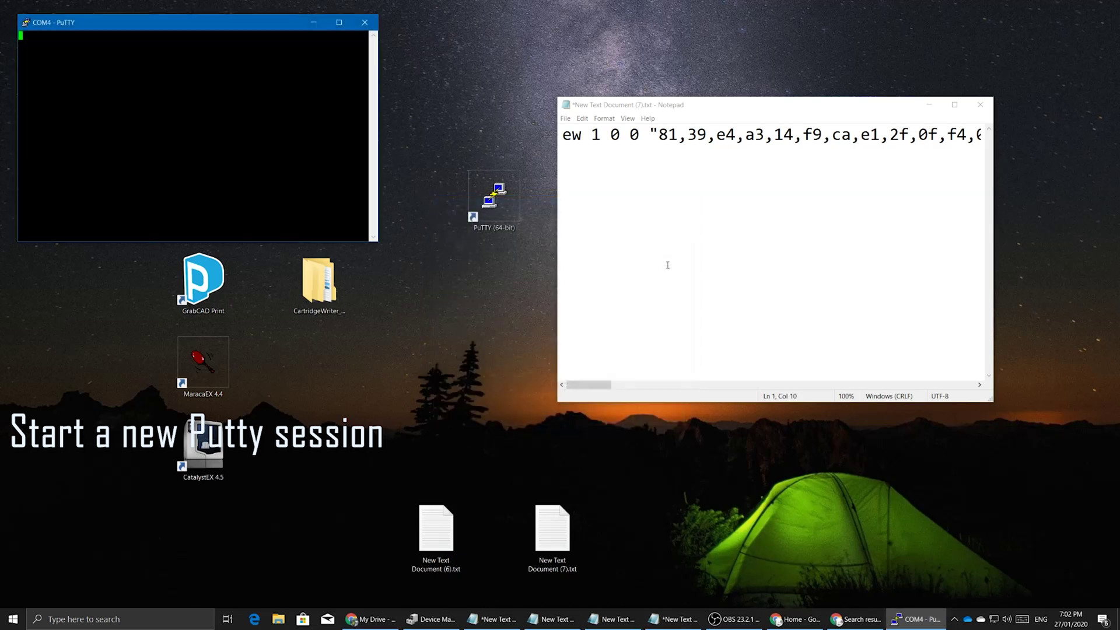
- Copy the complete ew 1 0 0 command with its quoted data from New Text Document (7) and run it in the PuTTY session
{"action": "left_click_drag", "start_coordinate": [560, 136], "coordinate": [992, 136]}
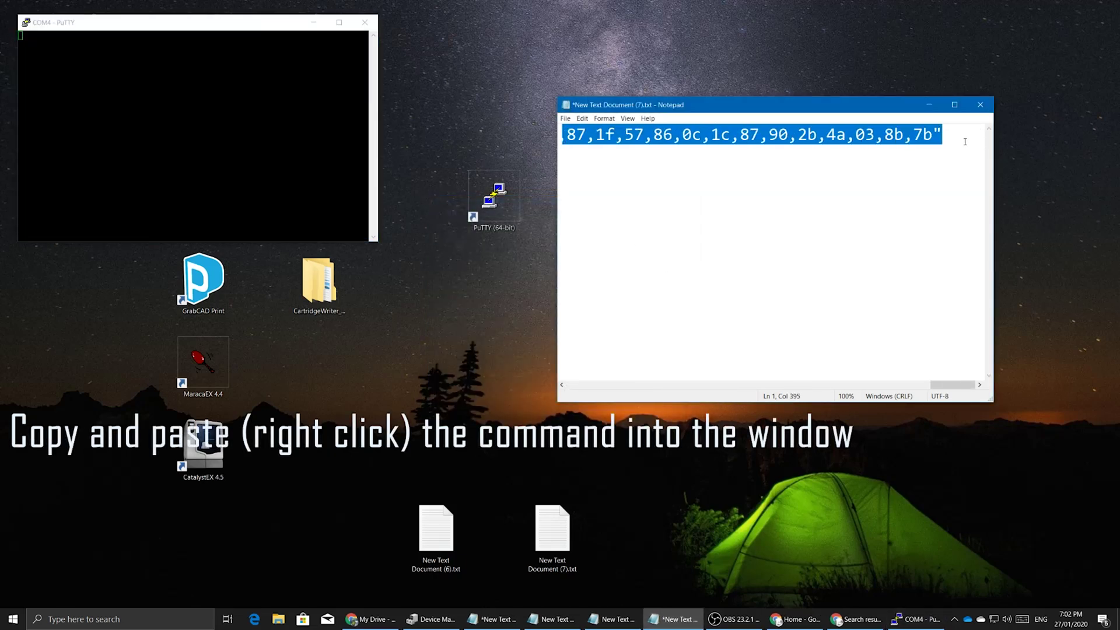
{"action": "key", "text": "ctrl+c"}
{"action": "left_click", "coordinate": [192, 146]}
{"action": "right_click", "coordinate": [192, 146]}
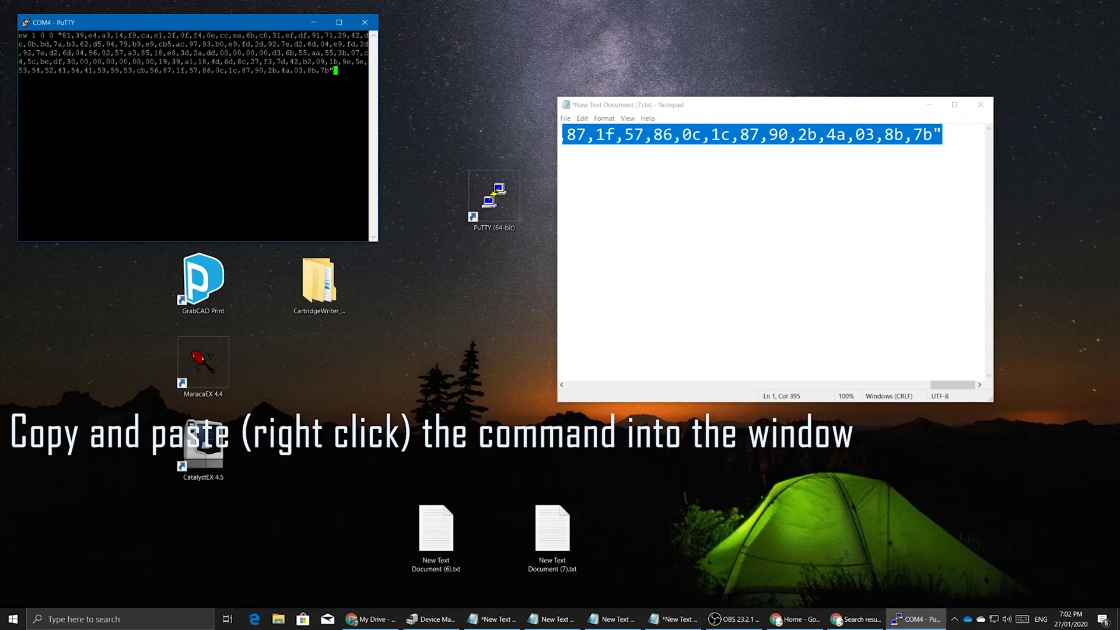
{"action": "key", "text": "Return"}
{"action": "left_click_drag", "start_coordinate": [175, 22], "coordinate": [295, 101]}
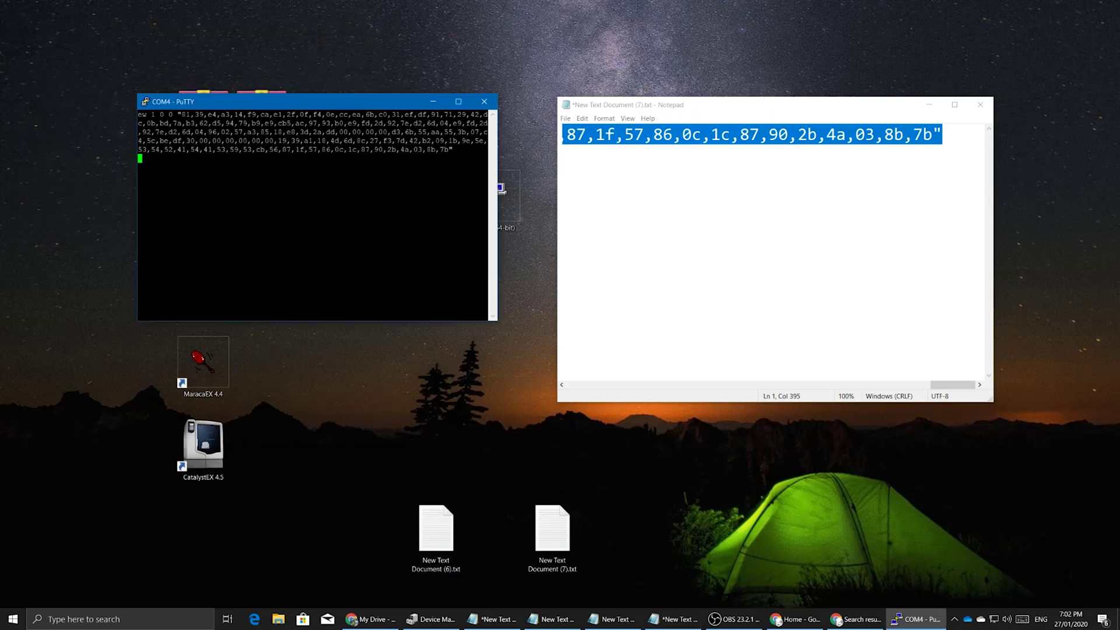
- Read the support cartridge back in the PuTTY session with er 1 0 0 128, running the command a second time
{"action": "type", "text": "er 1 0 0 128"}
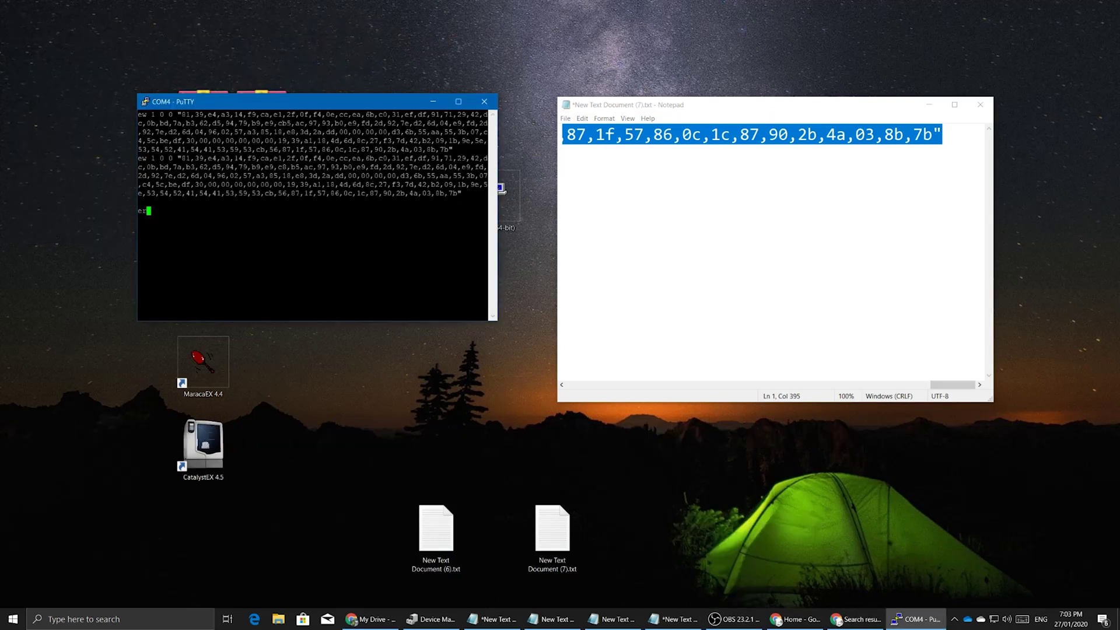
{"action": "key", "text": "Return"}
{"action": "type", "text": "er 1 "}
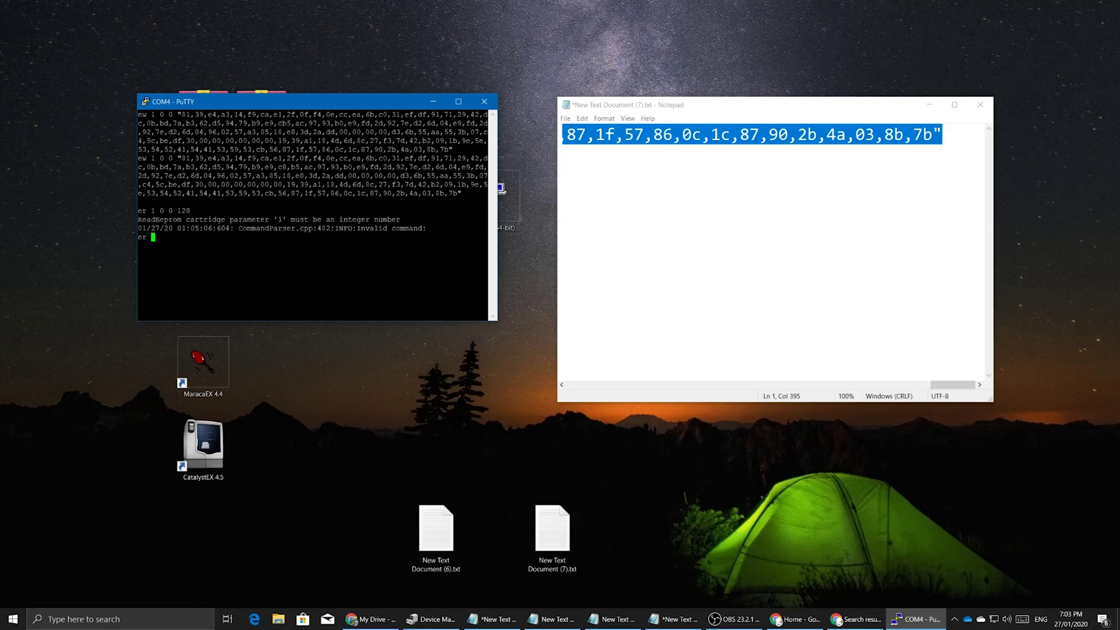
{"action": "type", "text": "0 0 128"}
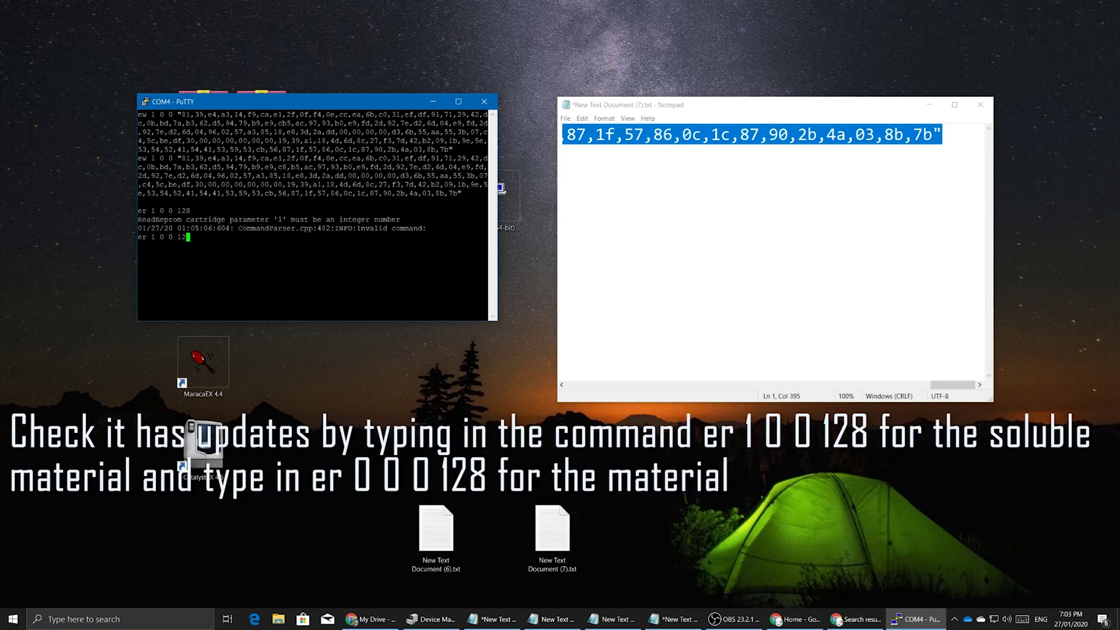
{"action": "key", "text": "Return"}
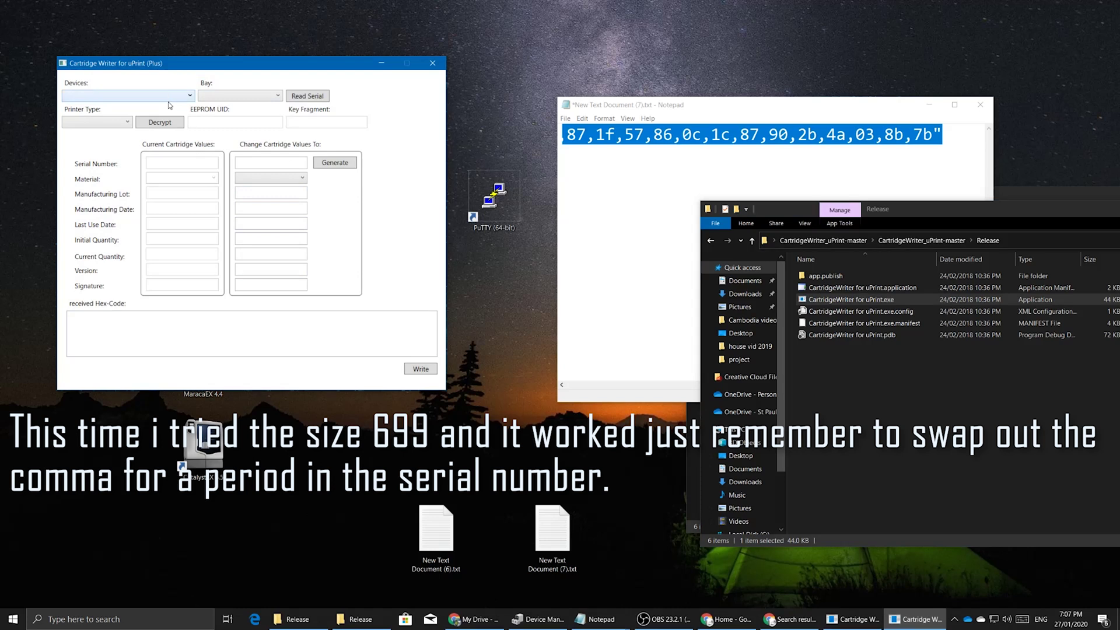
- Read and decrypt the Bay 0 Support Material cartridge through USB-SERIAL CH340 (COM4) with printer type uPrint / uPrint Plus
{"action": "left_click", "coordinate": [177, 94]}
{"action": "left_click", "coordinate": [148, 120]}
{"action": "left_click", "coordinate": [239, 96]}
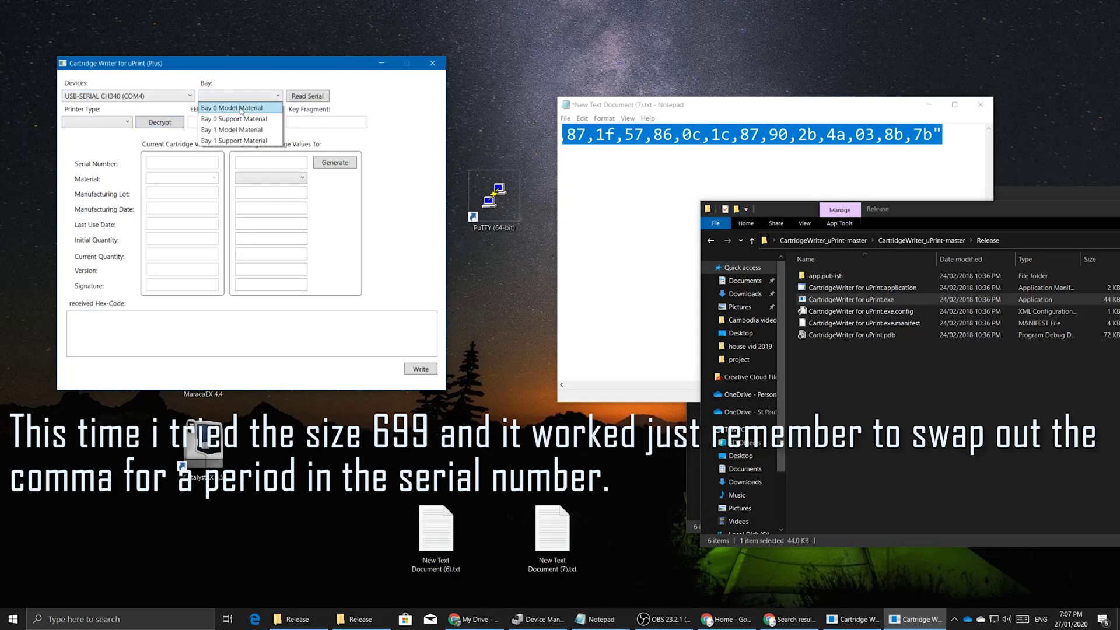
{"action": "left_click", "coordinate": [247, 119]}
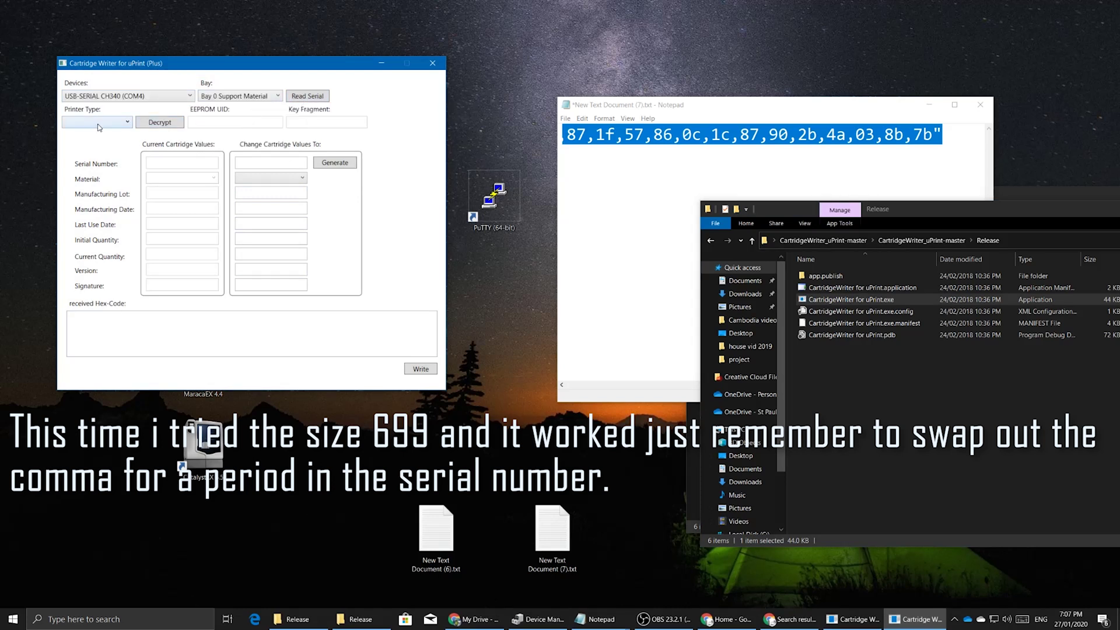
{"action": "left_click", "coordinate": [293, 97]}
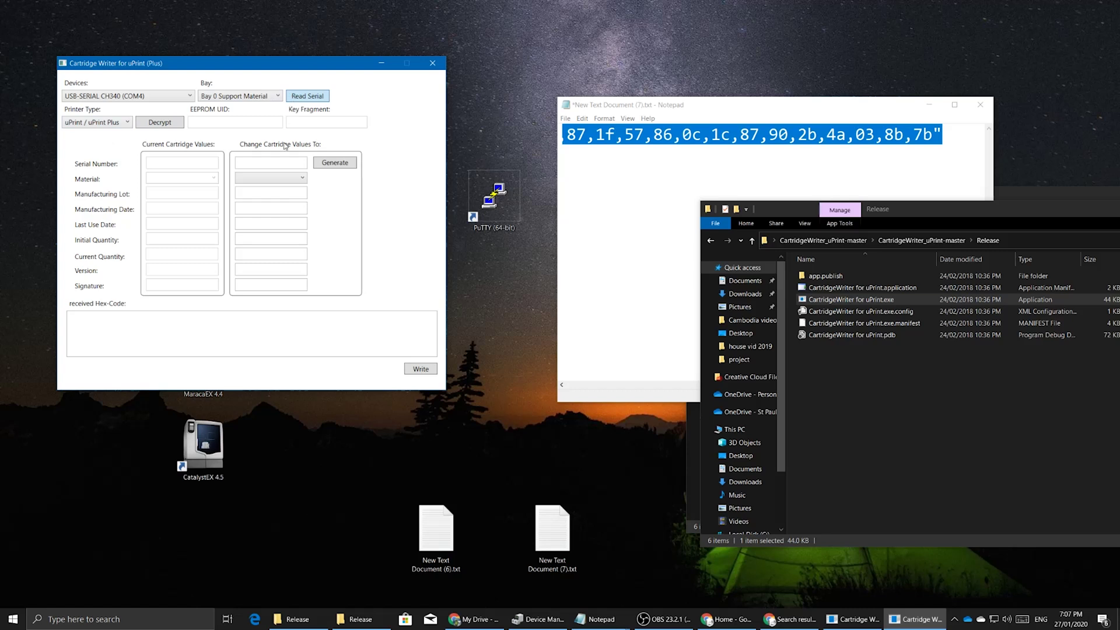
{"action": "left_click", "coordinate": [168, 125]}
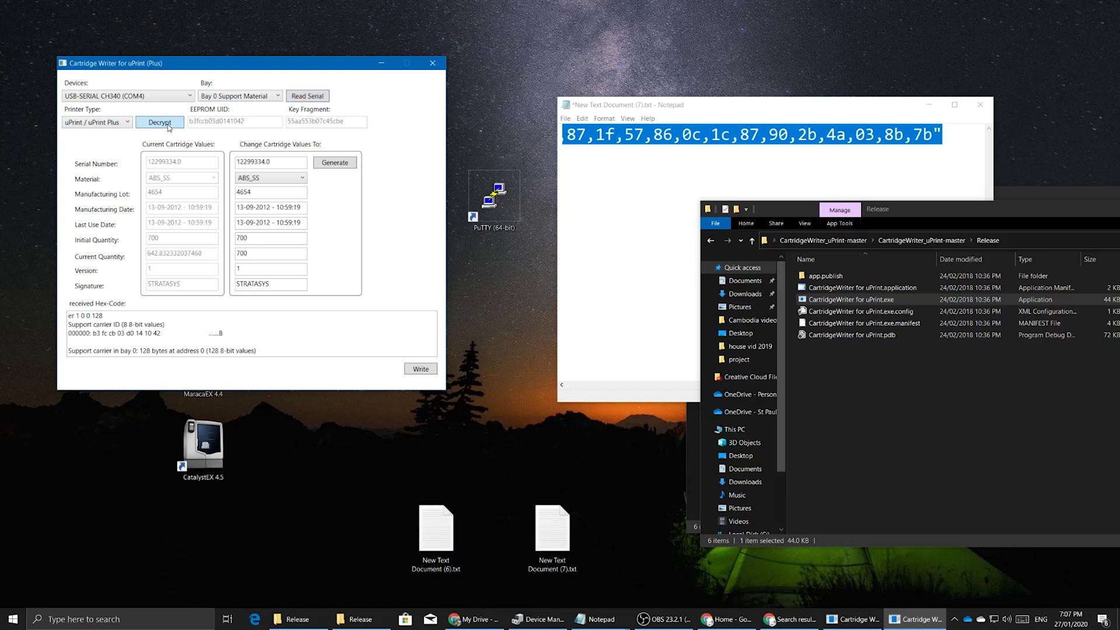
- Set the initial and current quantities in the support cartridge's new values to 699
{"action": "left_click", "coordinate": [242, 237]}
{"action": "key", "text": "BackSpace"}
{"action": "key", "text": "Delete"}
{"action": "type", "text": "699"}
- Generate a new serial number, replace its comma with a period, and write the new values to the support cartridge
{"action": "left_click", "coordinate": [332, 163]}
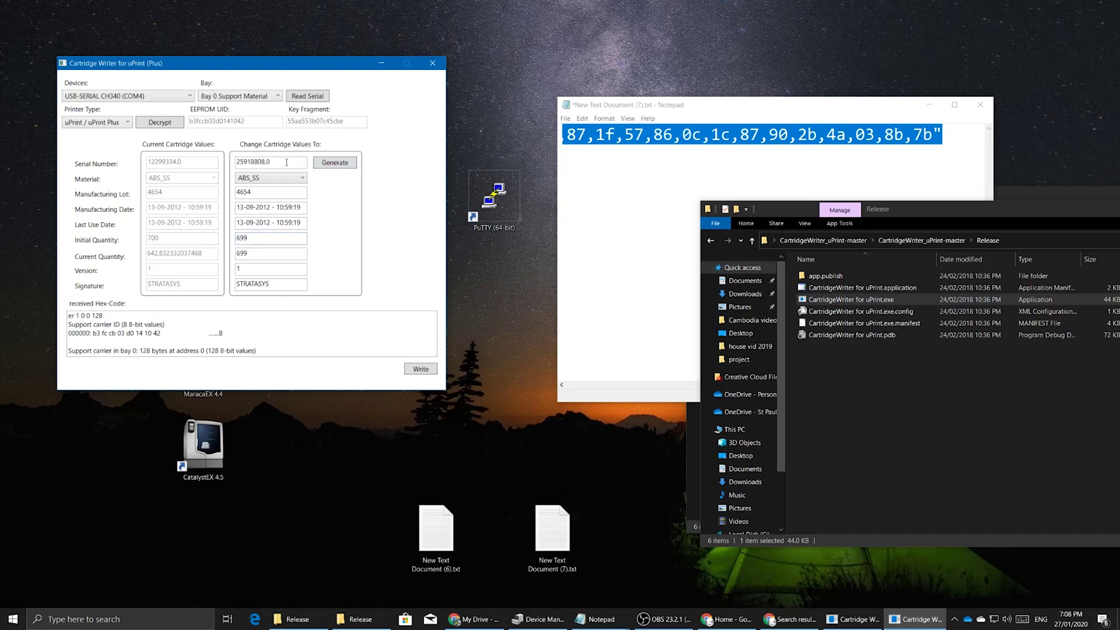
{"action": "left_click", "coordinate": [337, 166]}
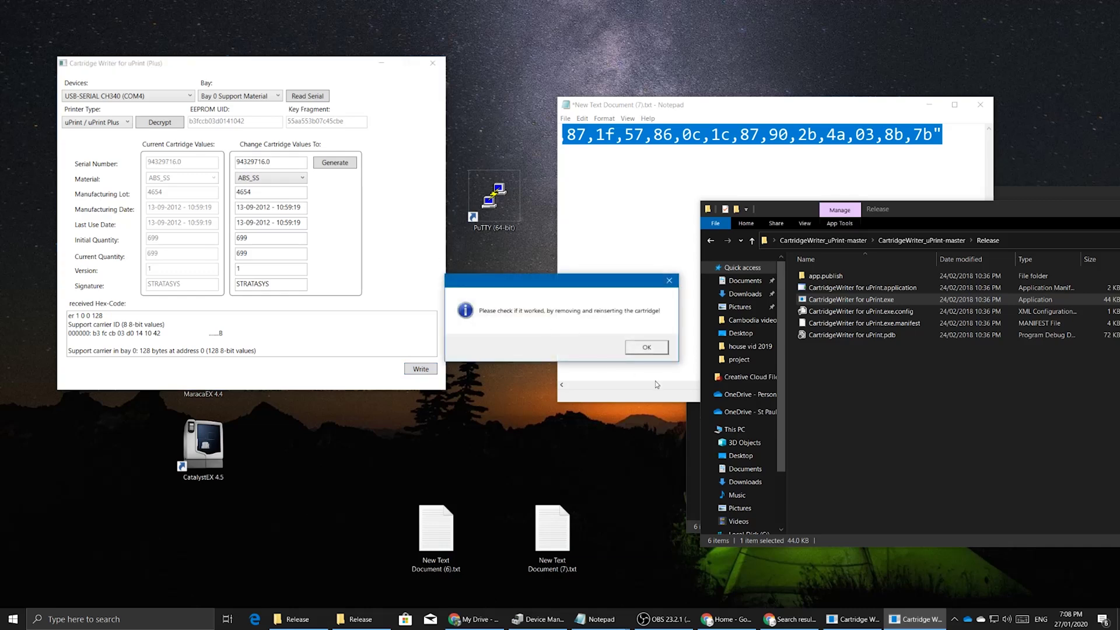
{"action": "left_click", "coordinate": [631, 349]}
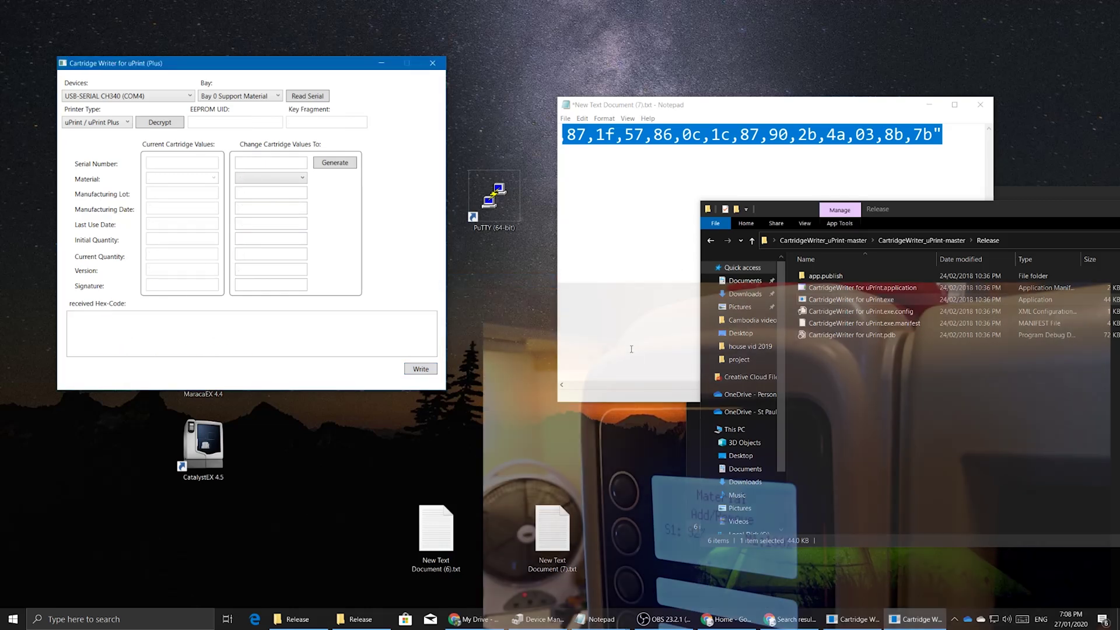